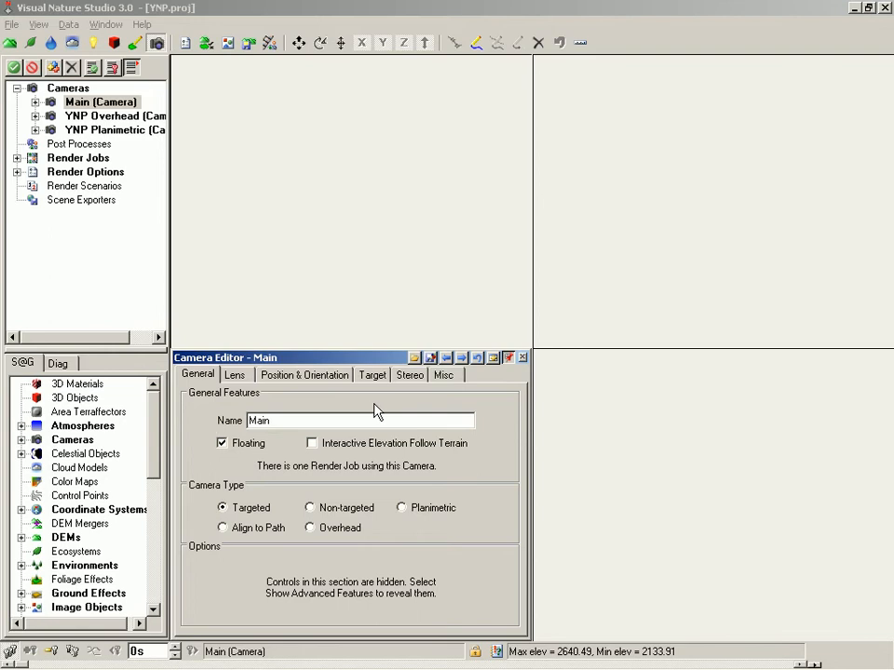
# - Rename the YNP Planimetric camera as Plan
pyautogui.click(462, 358)
pyautogui.click(462, 359)
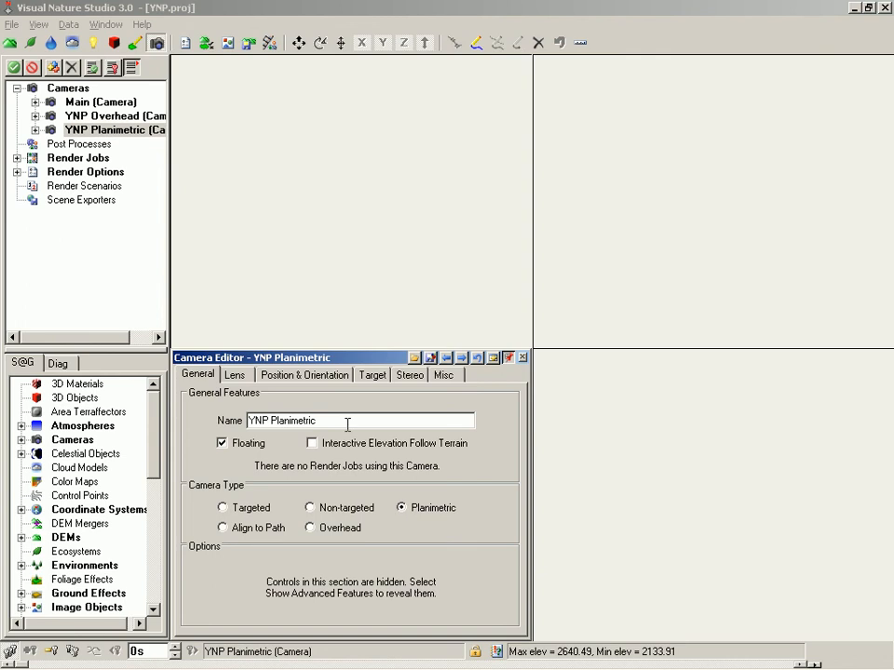
pyautogui.moveTo(347, 424); pyautogui.dragTo(189, 424)
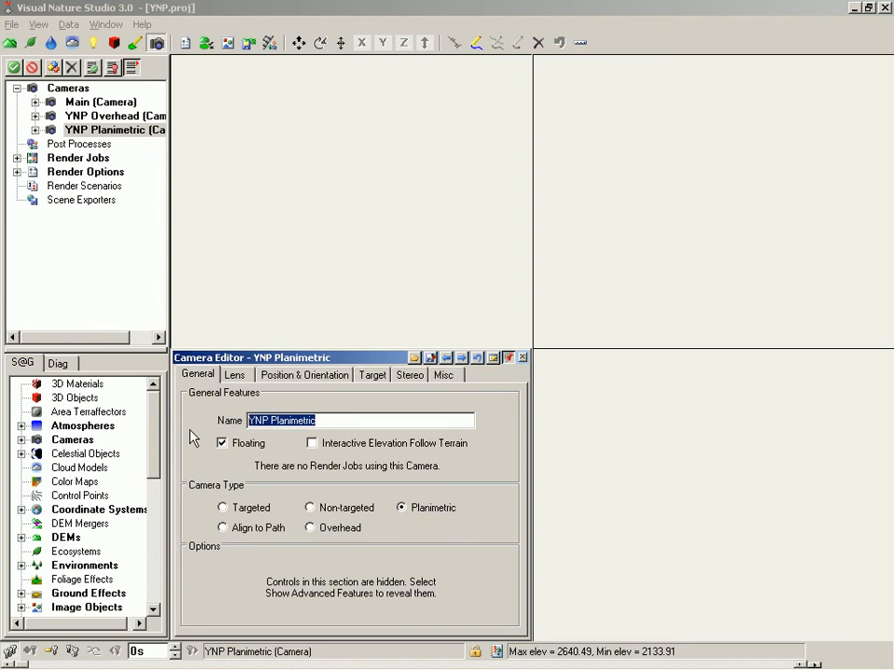
pyautogui.write('Plan')
pyautogui.press('Return')
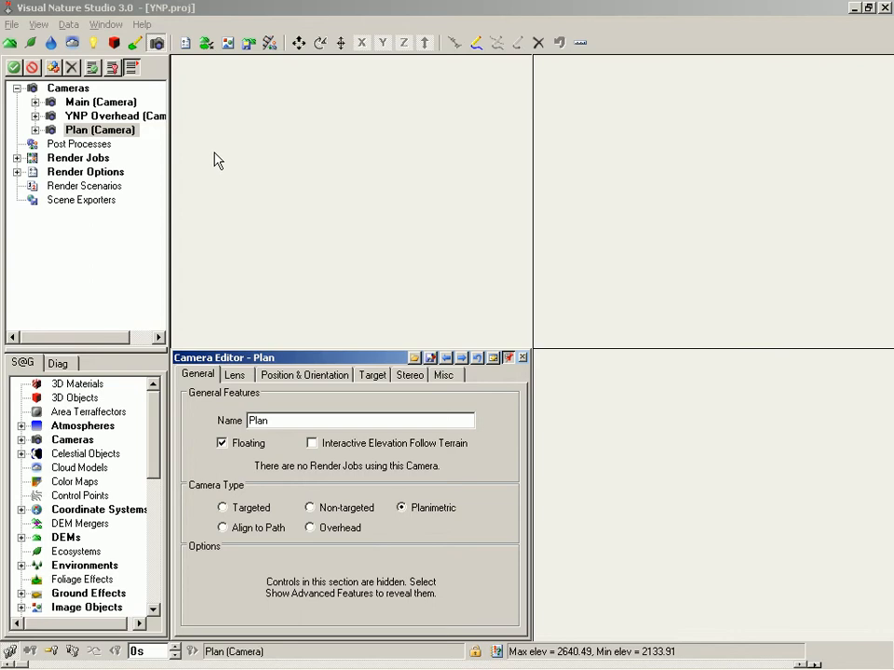
# - Open the Main and Plan camera views in the two empty upper panes and show the Database Editor
pyautogui.rightClick(212, 119)
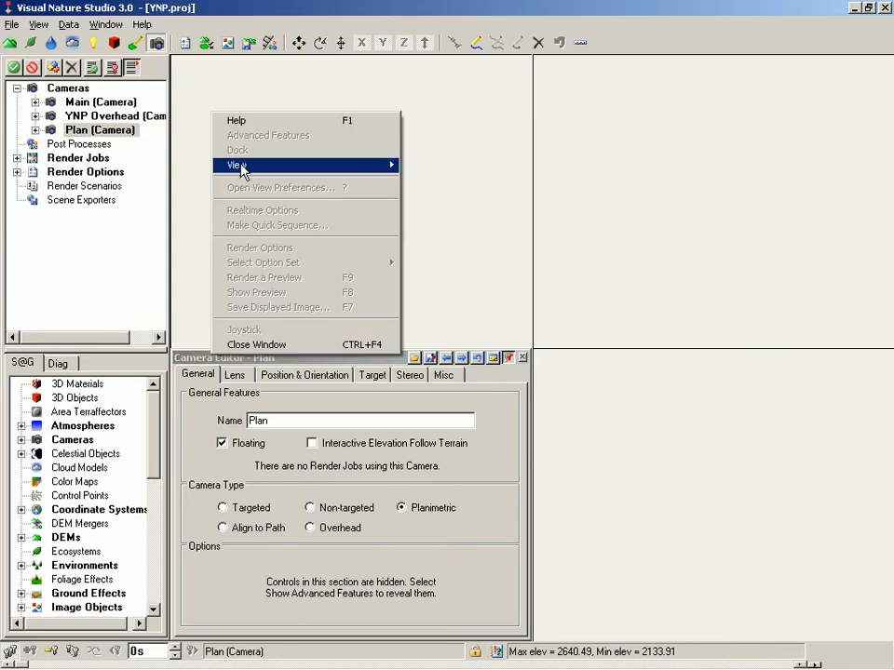
pyautogui.click(434, 182)
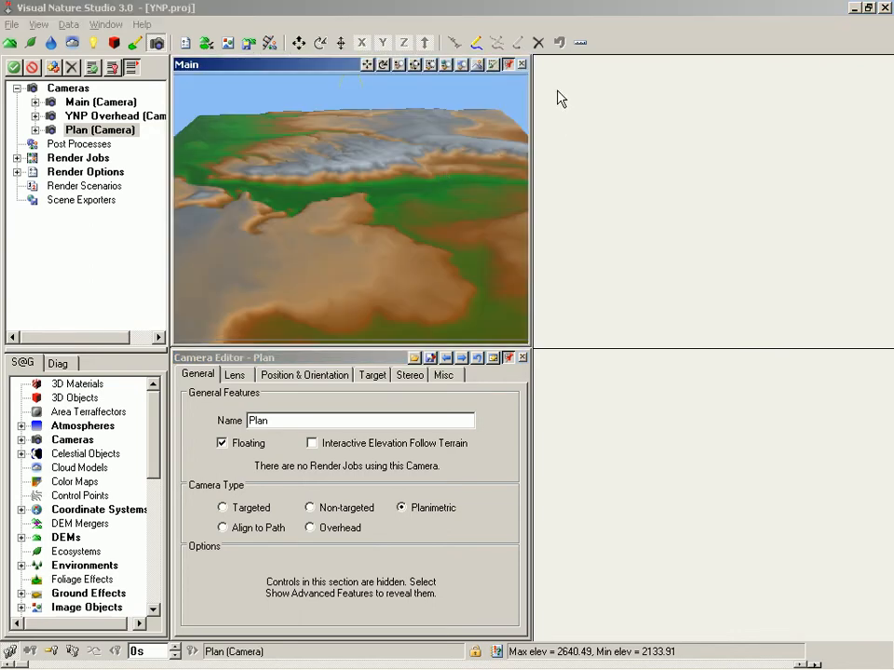
pyautogui.rightClick(559, 92)
pyautogui.moveTo(598, 141)
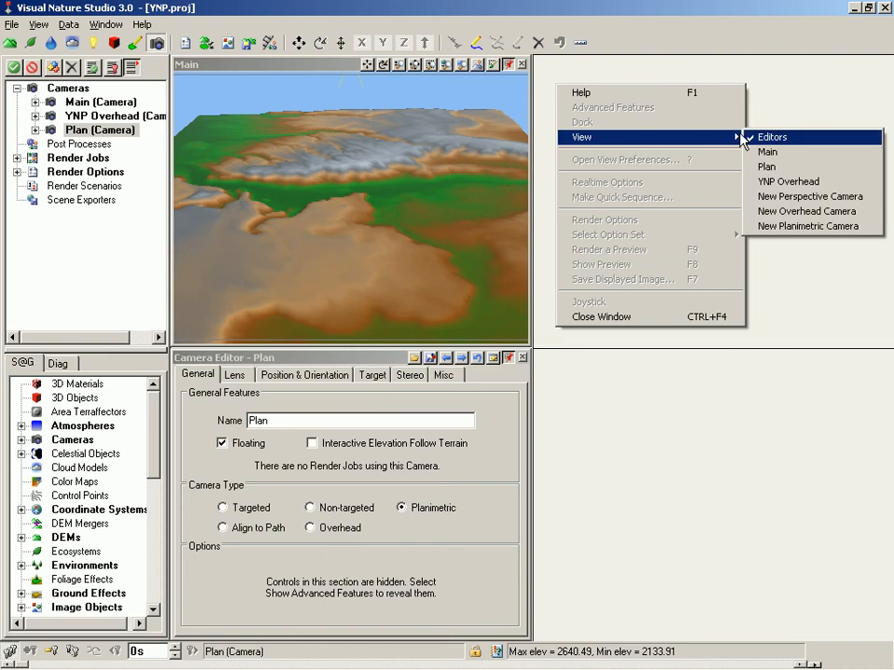
pyautogui.click(781, 168)
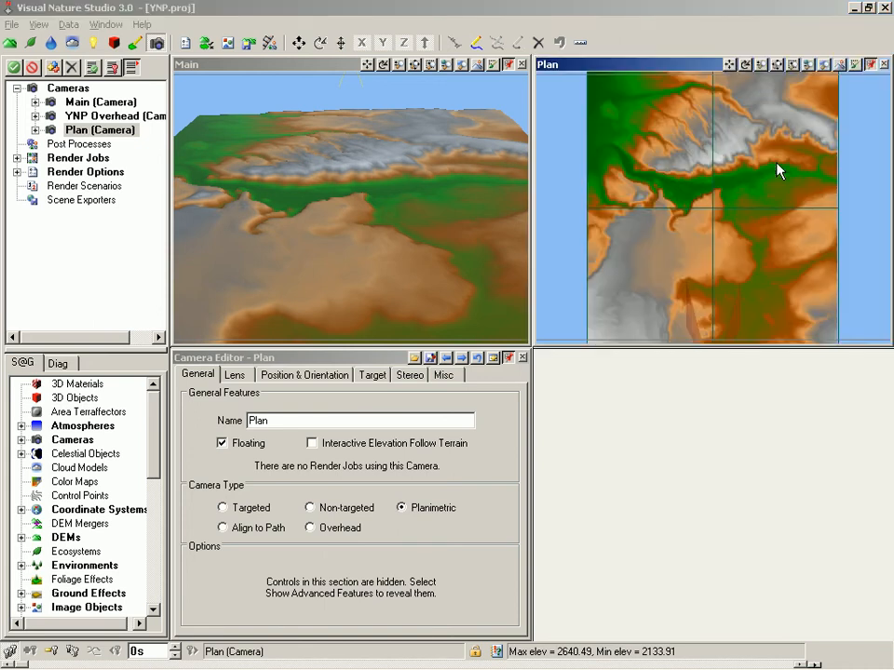
pyautogui.hotkey('ctrl', 'd')
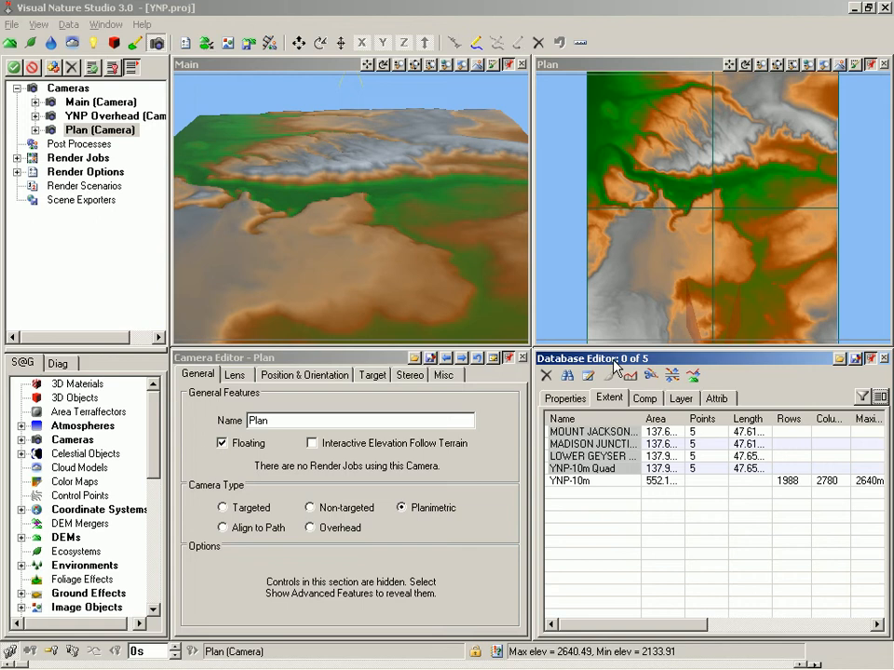
# - Enable the realtime display of Terrain Polygon Edges in the Plan view's preferences
pyautogui.click(607, 73)
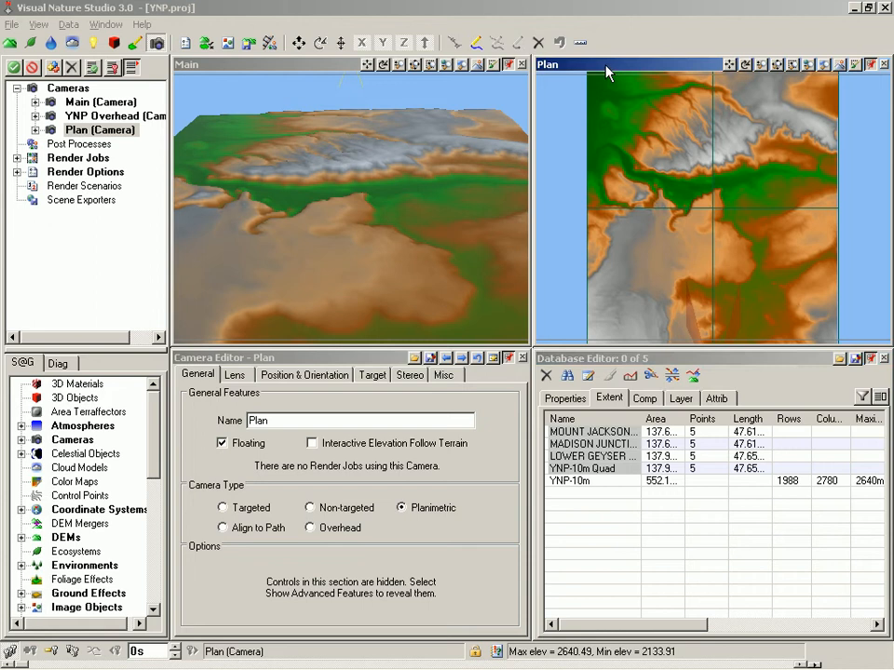
pyautogui.rightClick(605, 70)
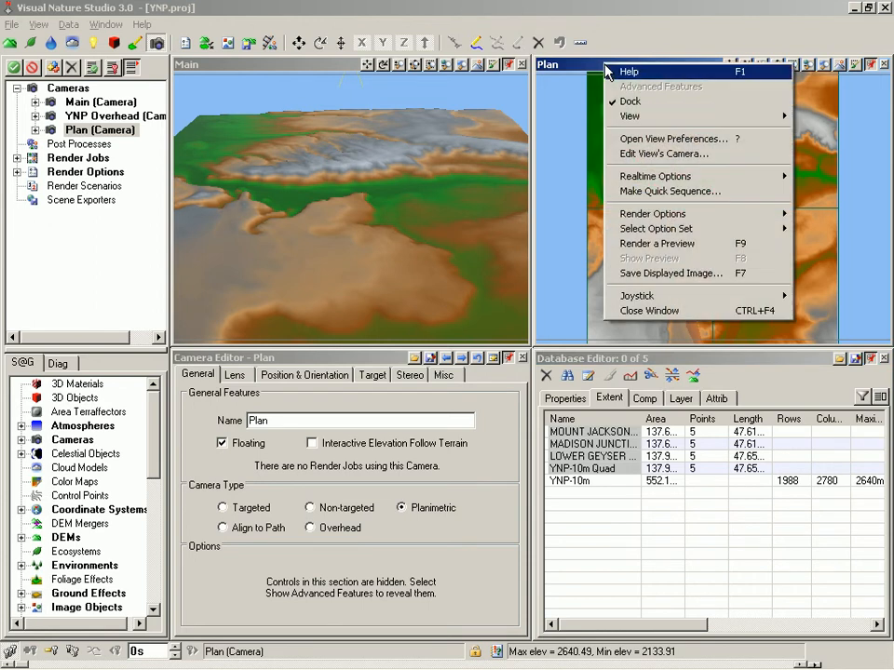
pyautogui.click(655, 140)
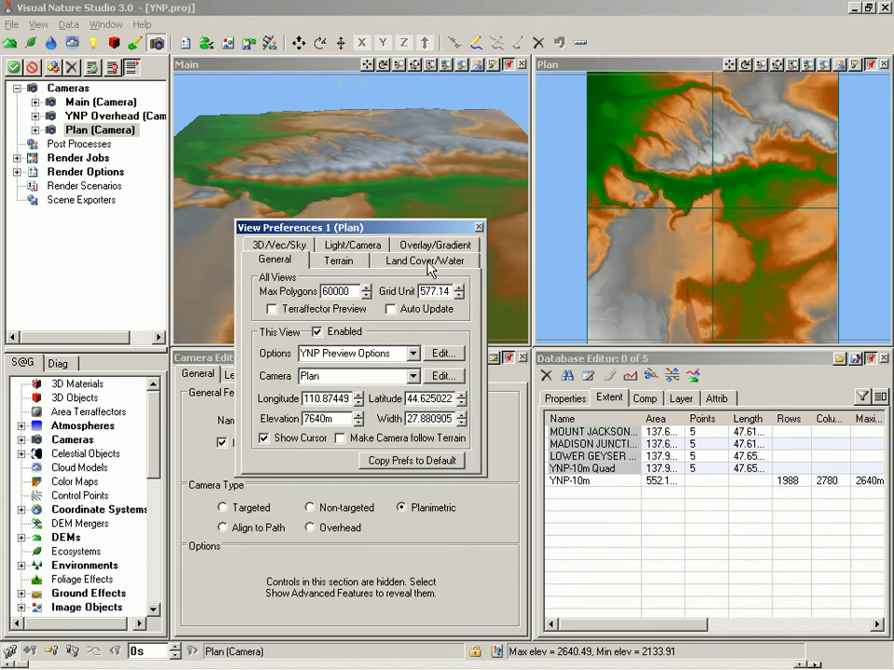
pyautogui.click(340, 261)
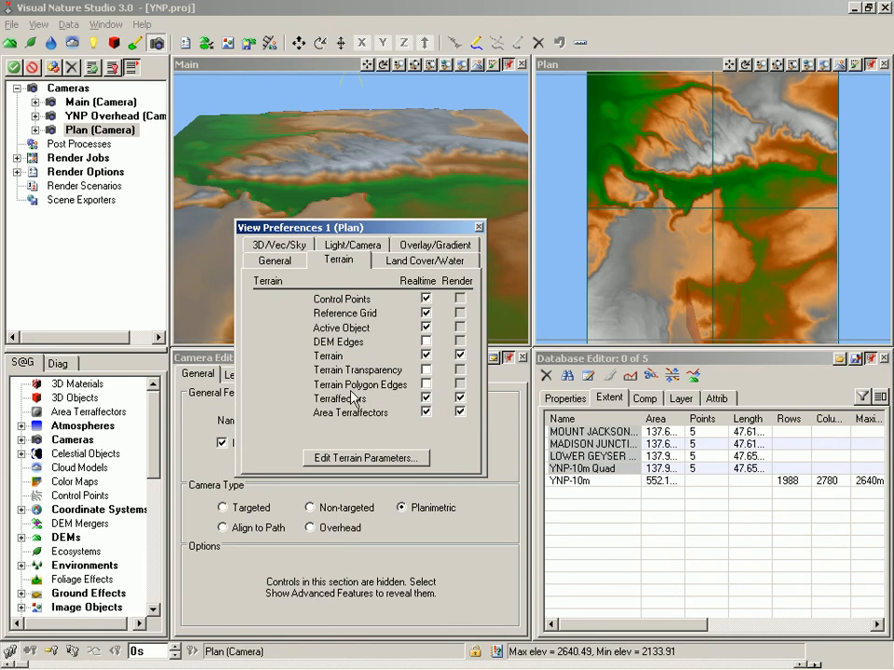
pyautogui.click(426, 384)
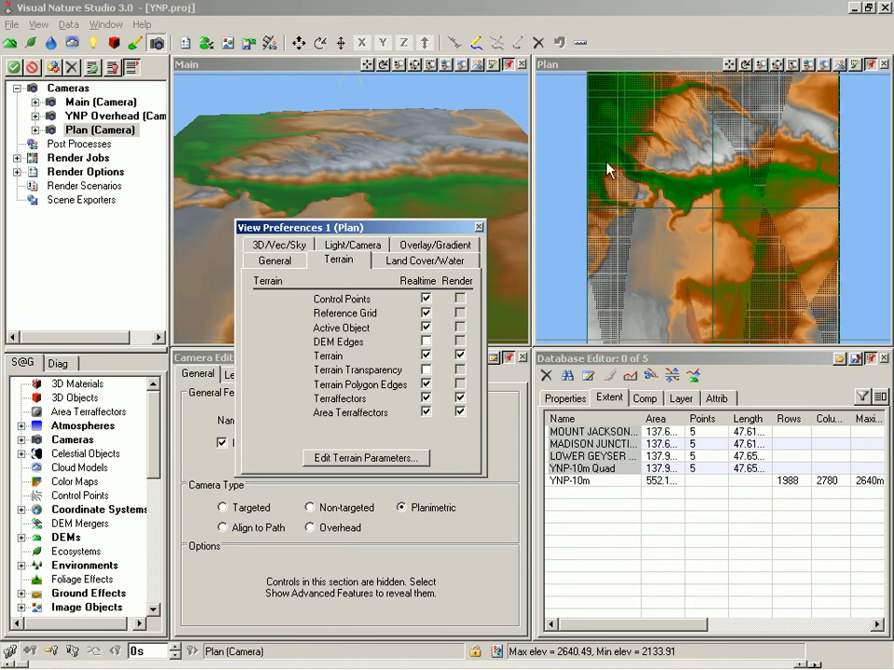
# - Zoom in on the Plan view to examine the individual terrain polygons against the reference grid
pyautogui.click(678, 78)
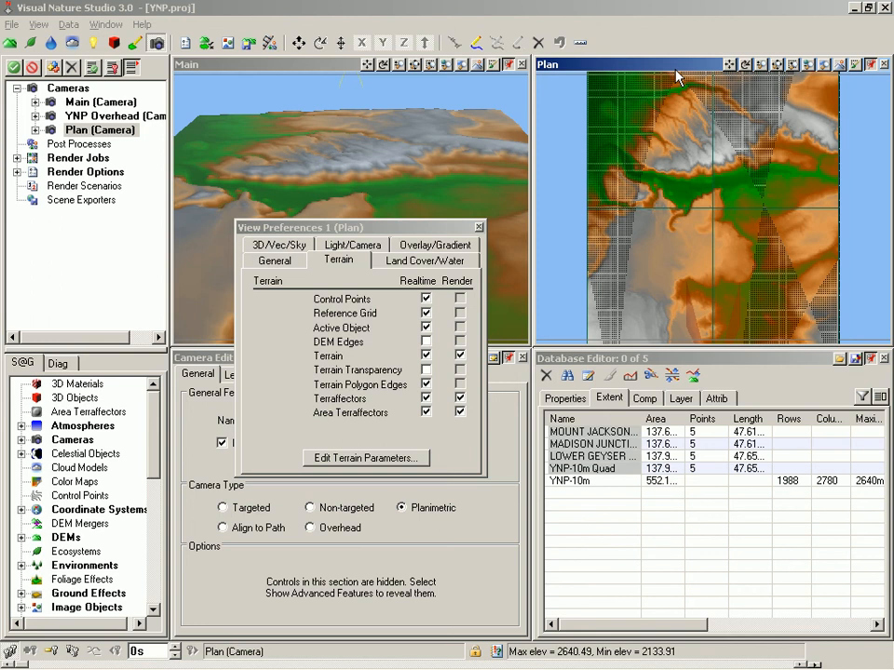
pyautogui.press('+')
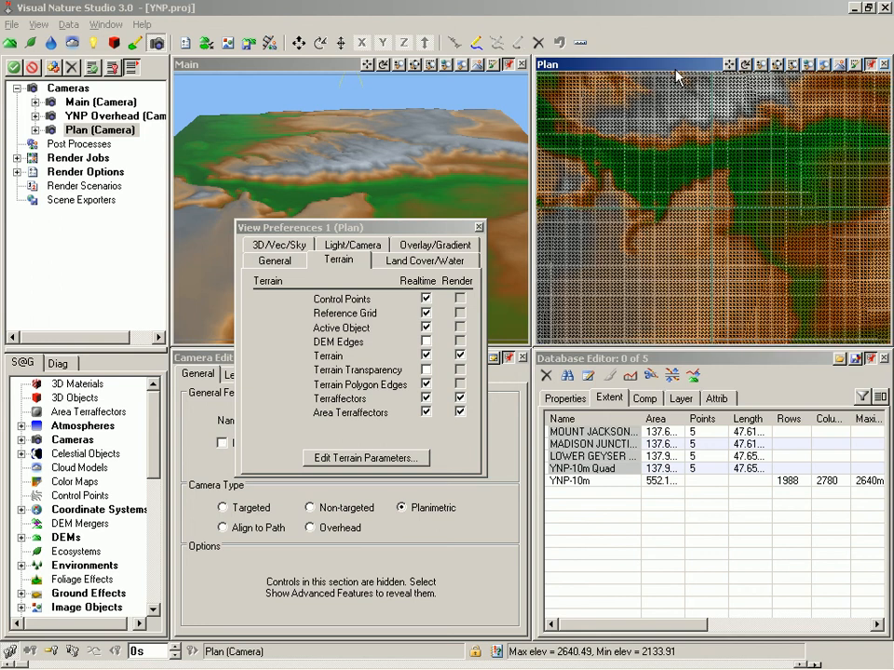
pyautogui.press('+')
pyautogui.press('+')
pyautogui.press('+')
pyautogui.press('+')
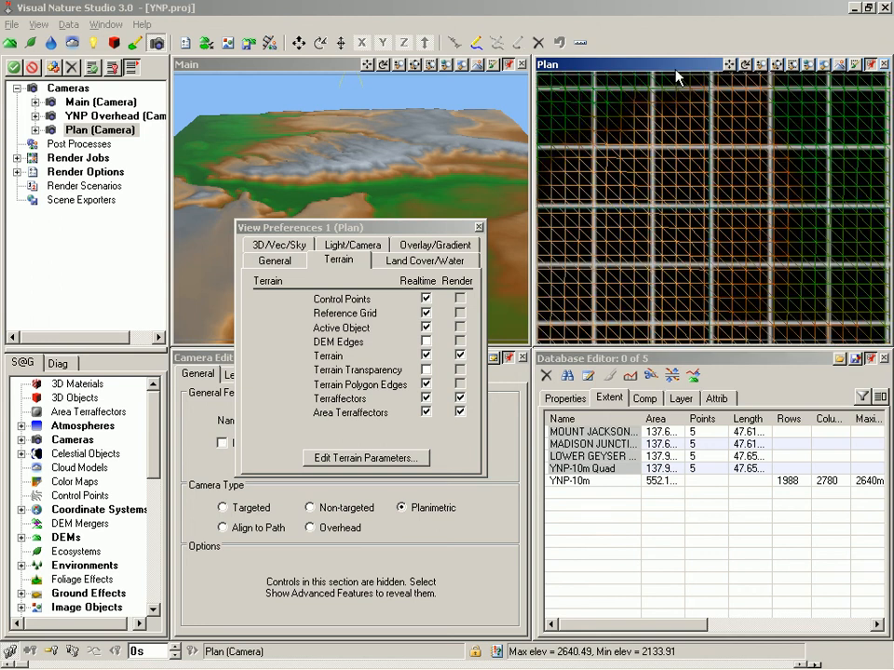
pyautogui.press('+')
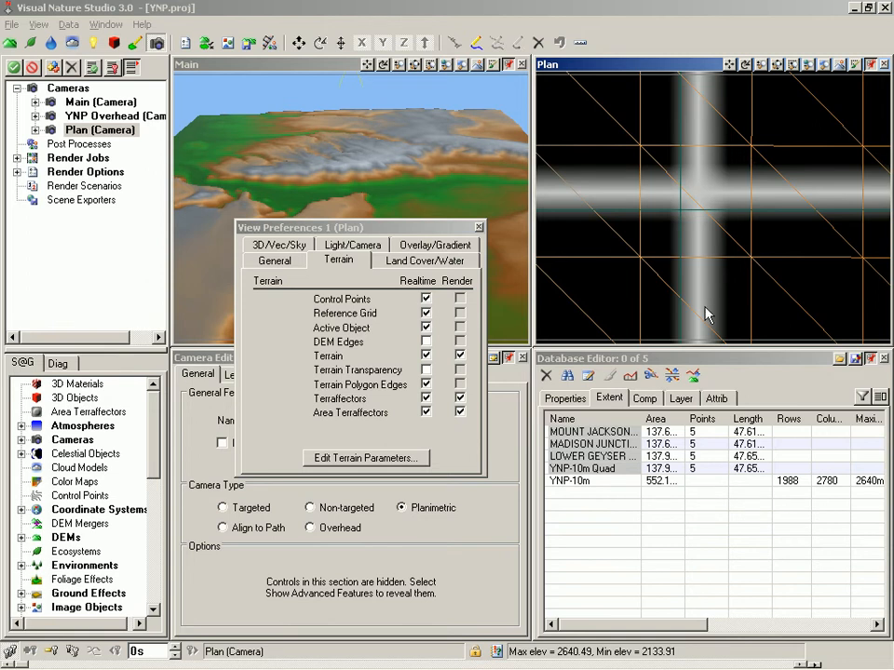
# - Check the NS and EW grid spacing of the YNP-10m DEM in the database's extent information
pyautogui.click(663, 368)
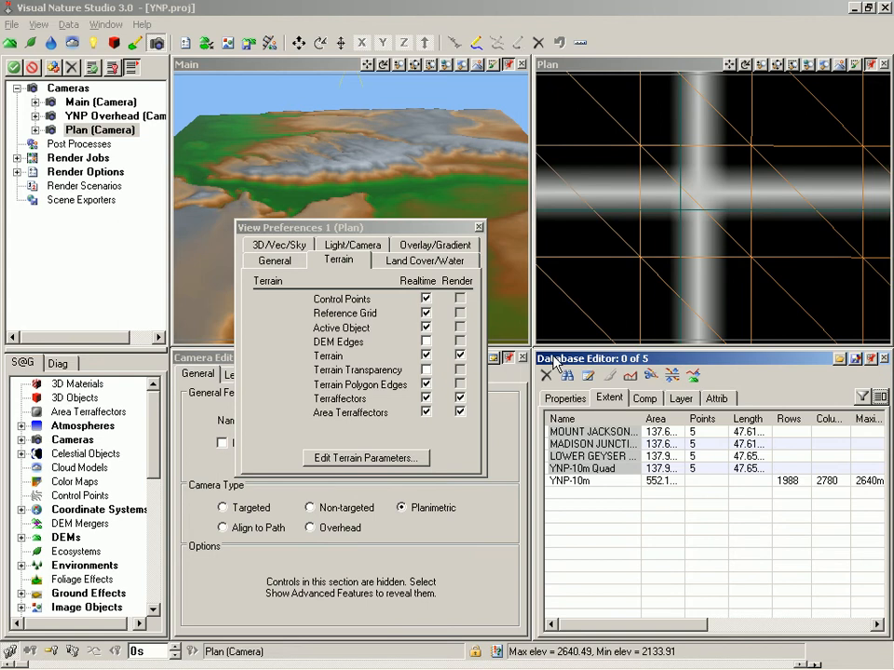
pyautogui.moveTo(537, 354)
pyautogui.mouseDown()
pyautogui.moveTo(382, 190)
pyautogui.moveTo(135, 74)
pyautogui.moveTo(132, 63)
pyautogui.moveTo(459, 338)
pyautogui.moveTo(535, 352)
pyautogui.mouseUp()
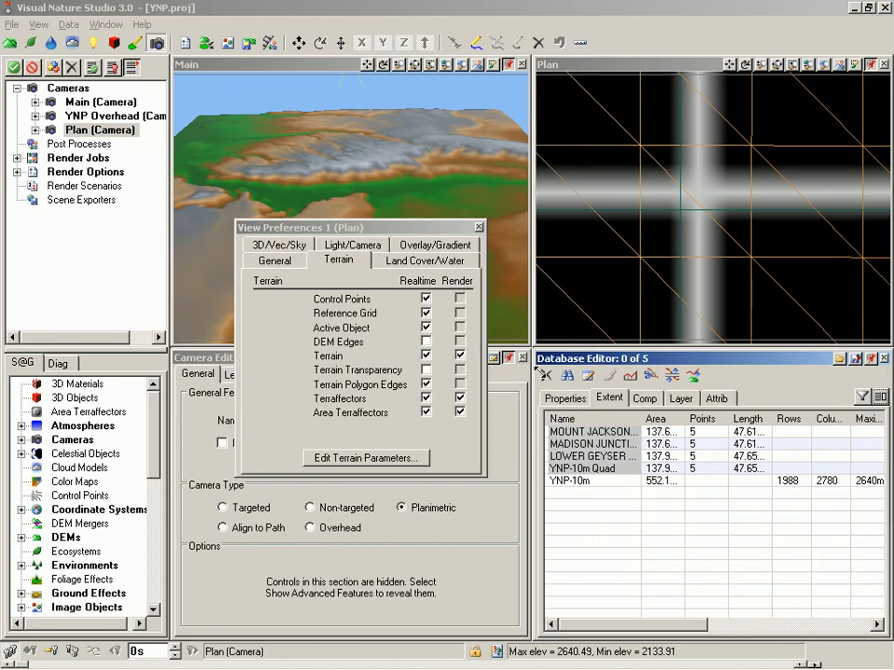
pyautogui.click(872, 360)
pyautogui.click(611, 398)
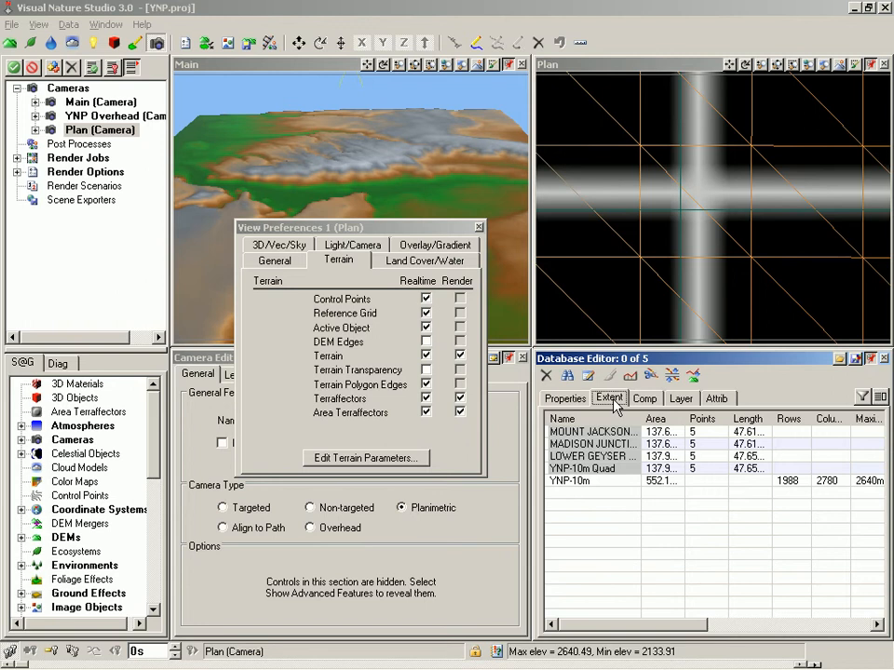
pyautogui.click(580, 483)
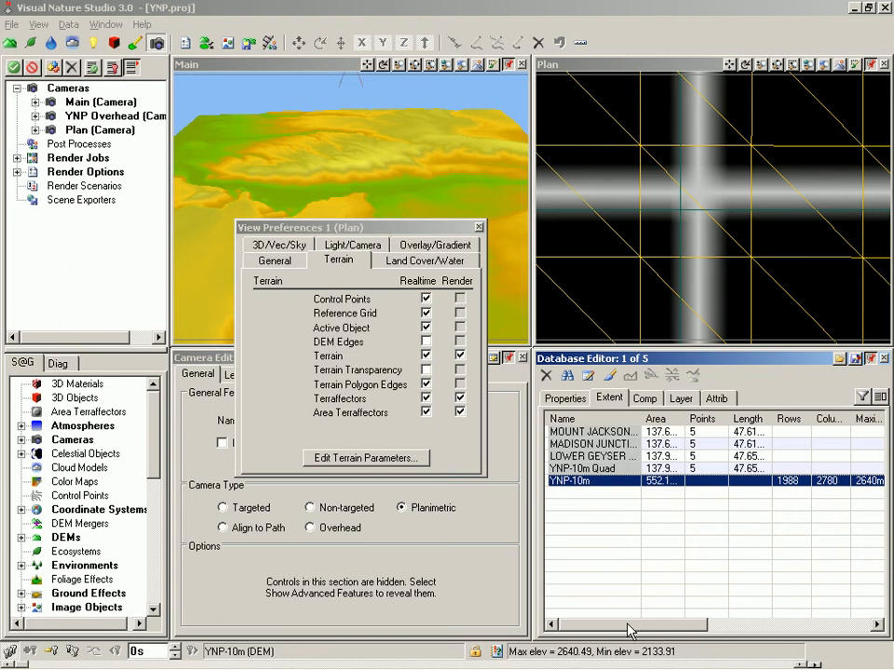
pyautogui.moveTo(617, 629); pyautogui.dragTo(793, 629)
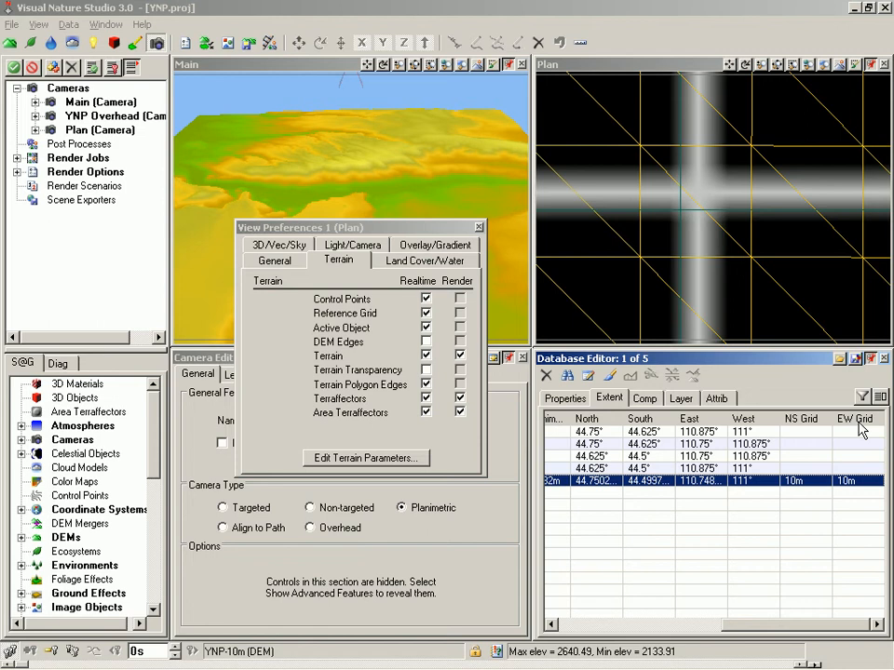
pyautogui.click(829, 482)
pyautogui.click(796, 483)
# - Reset the Plan view to the full terrain, disable Terrain Polygon Edges, and close the view preferences
pyautogui.click(666, 74)
pyautogui.click(776, 66)
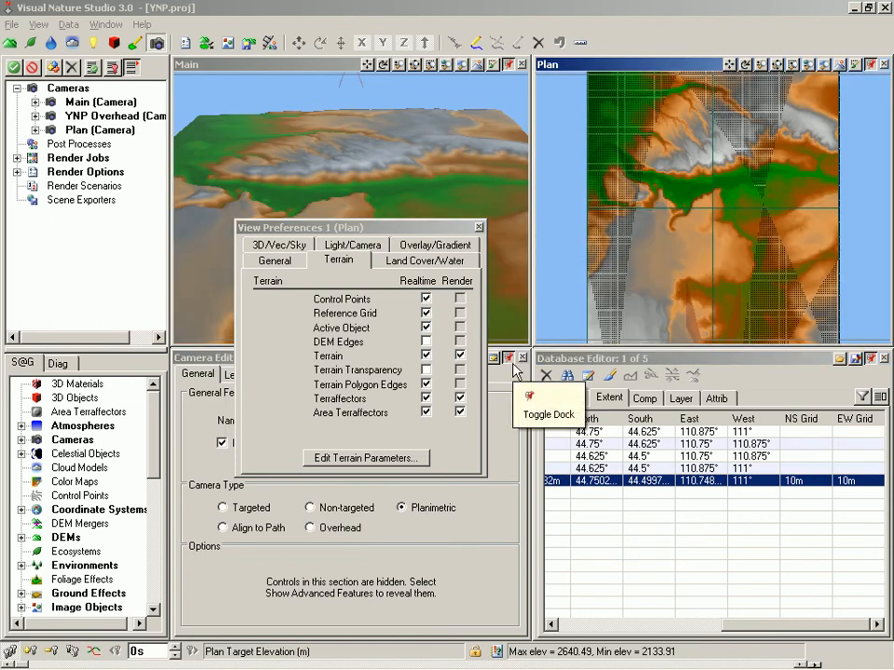
pyautogui.click(427, 384)
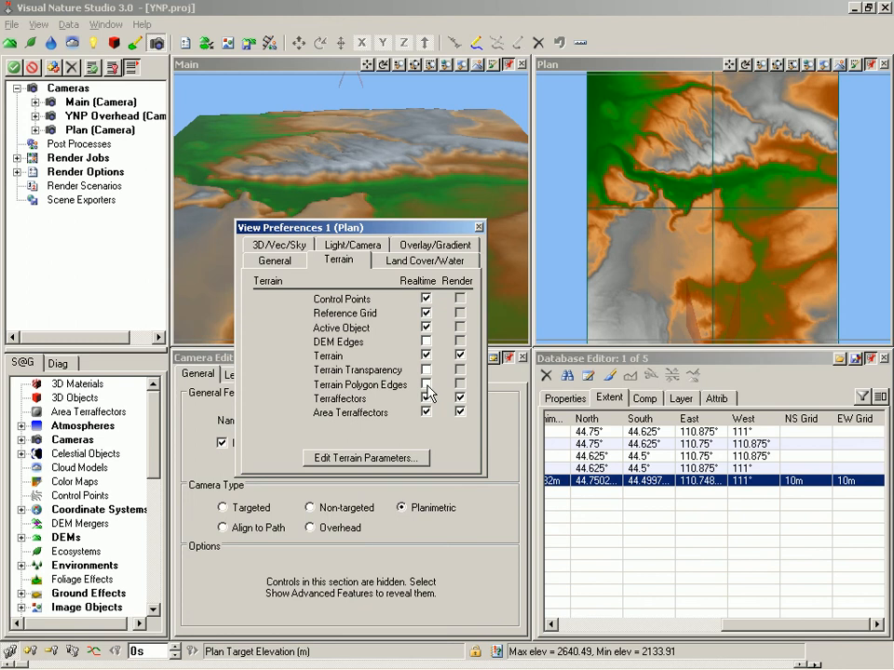
pyautogui.click(479, 227)
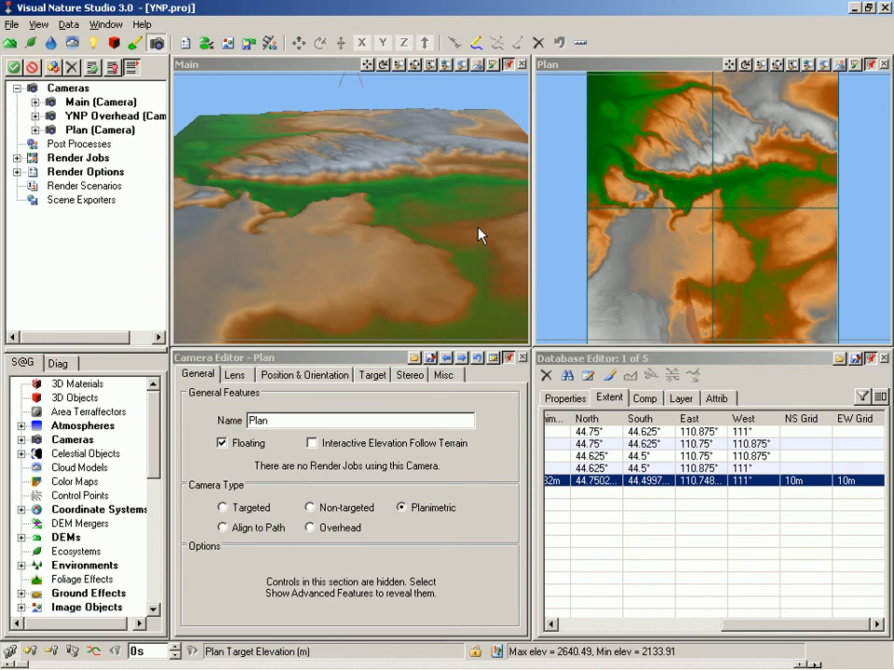
# - Move the Main camera in the Plan view to the green valley northwest of centre, at 2100 m elevation
pyautogui.click(698, 340)
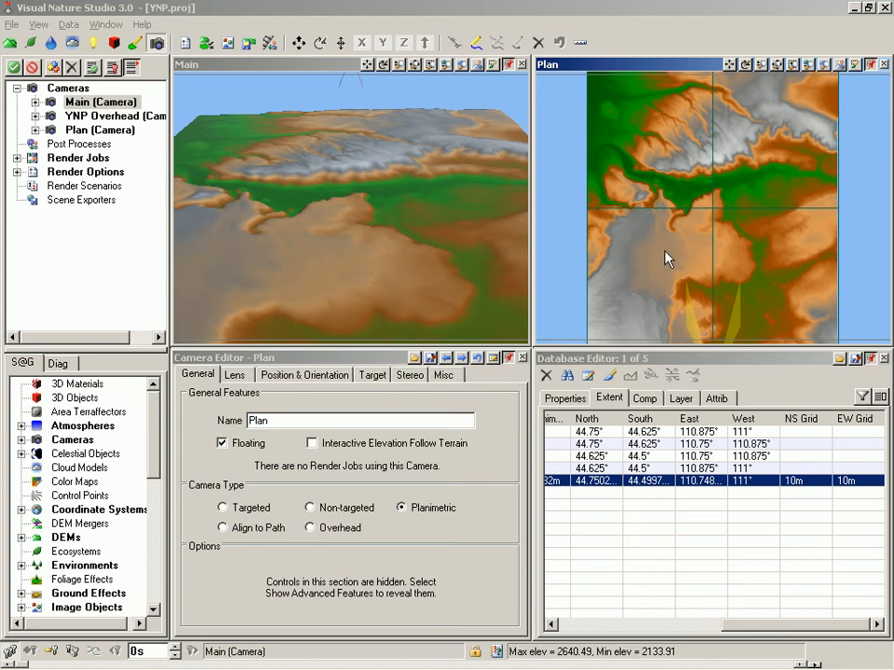
pyautogui.click(647, 183)
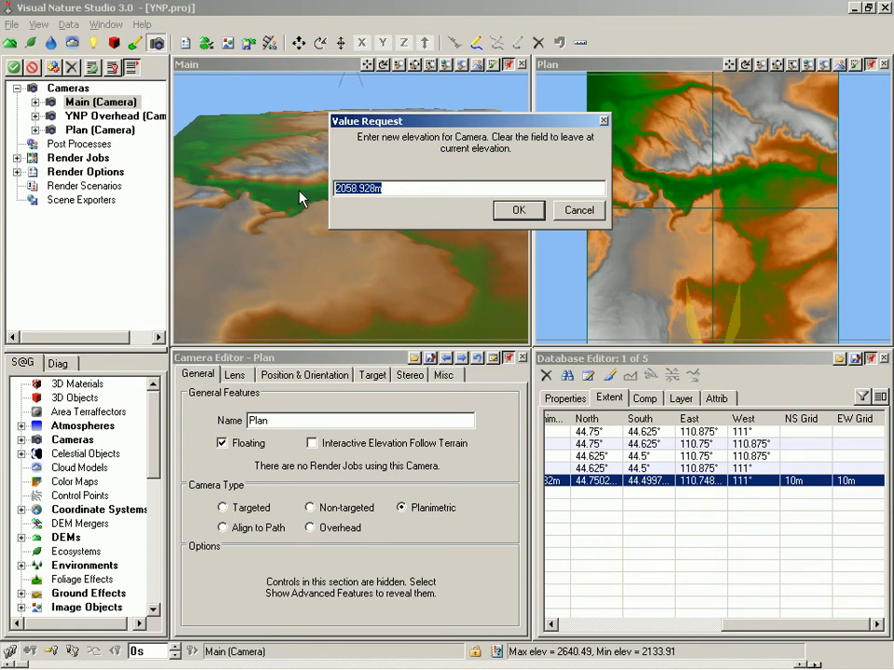
pyautogui.write('2100')
pyautogui.press('Return')
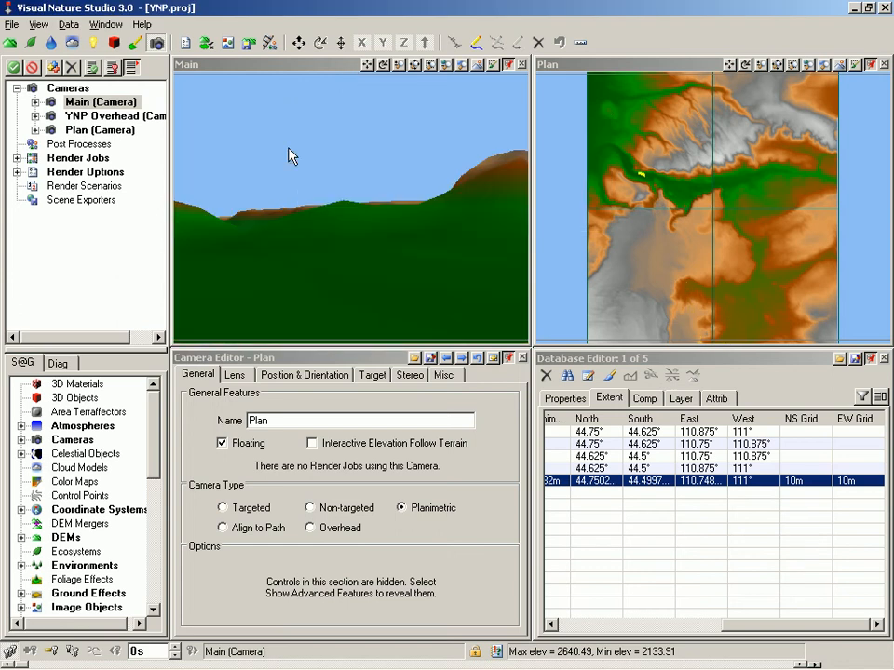
# - Save the project and render a preview of the Main view, ending the render once the terrain is drawn
pyautogui.click(283, 71)
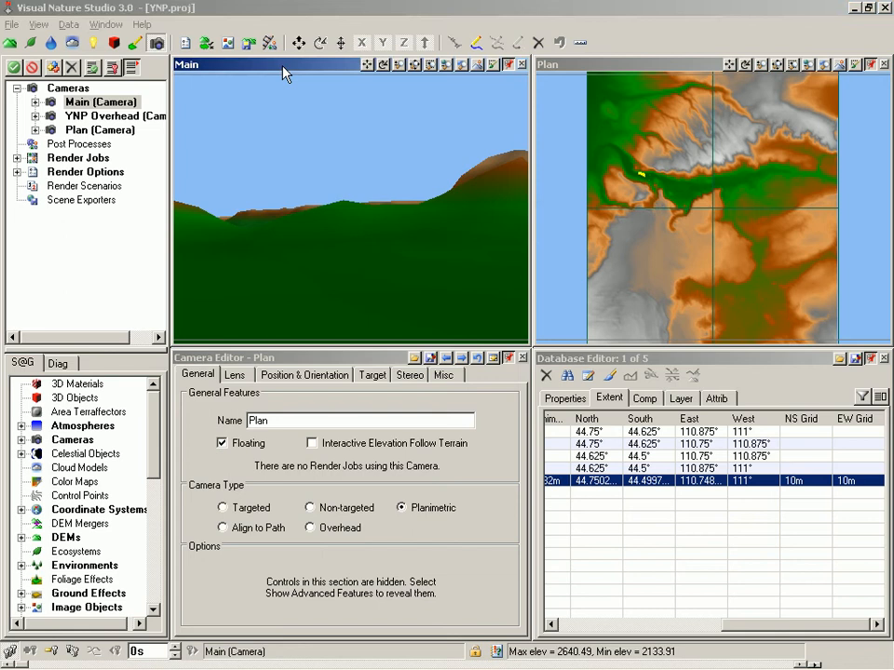
pyautogui.hotkey('ctrl', 's')
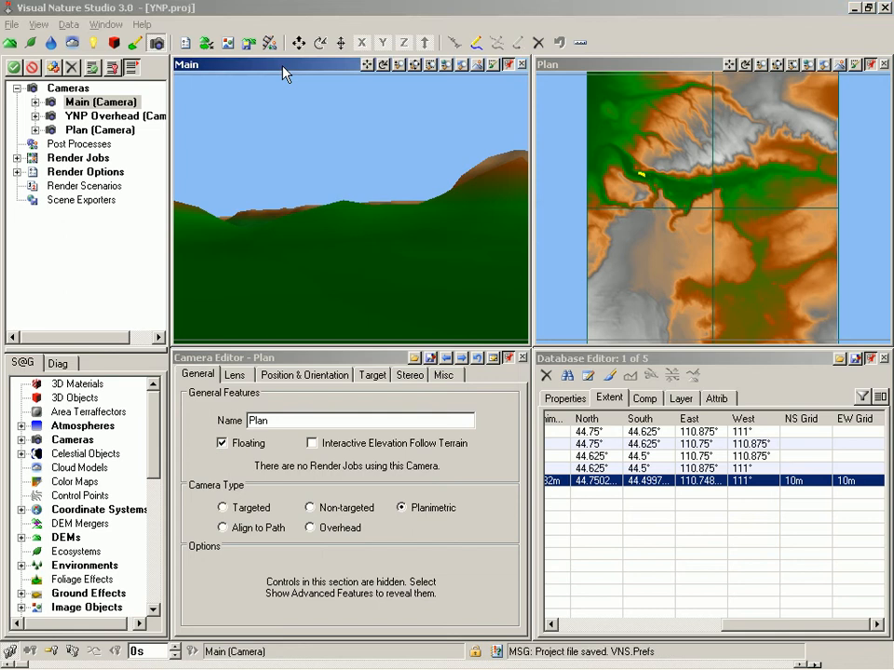
pyautogui.press('F9')
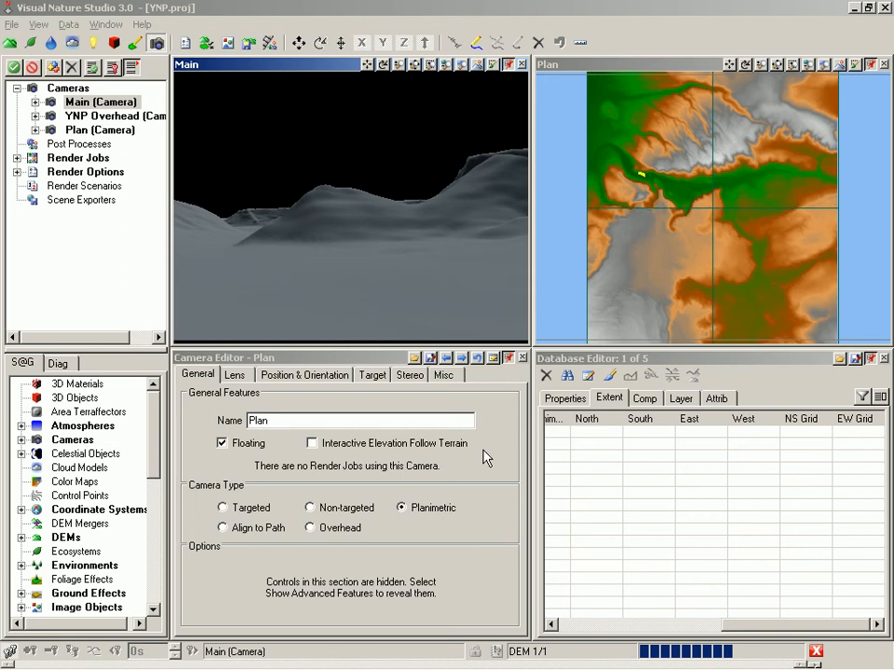
pyautogui.click(816, 655)
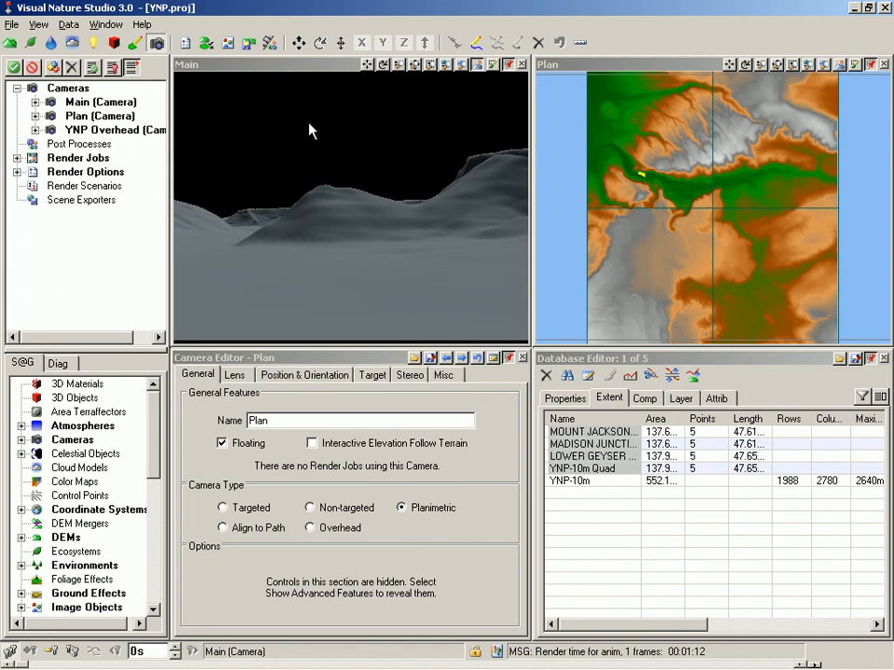
# - Start a data import and choose YNP-10m.elev from the WCSProjects YNP folder under VNS3 on the C: drive
pyautogui.click(249, 44)
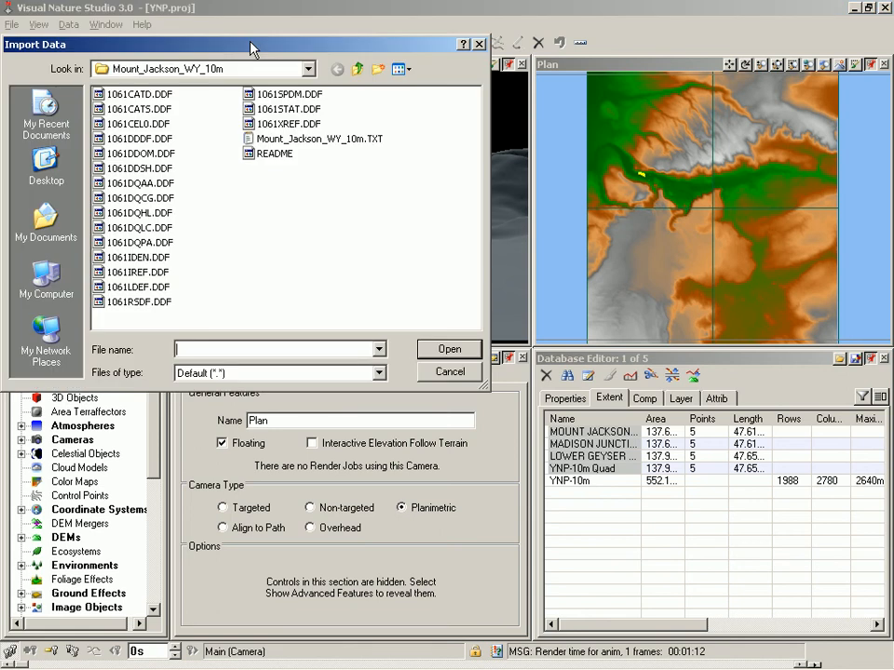
pyautogui.click(358, 69)
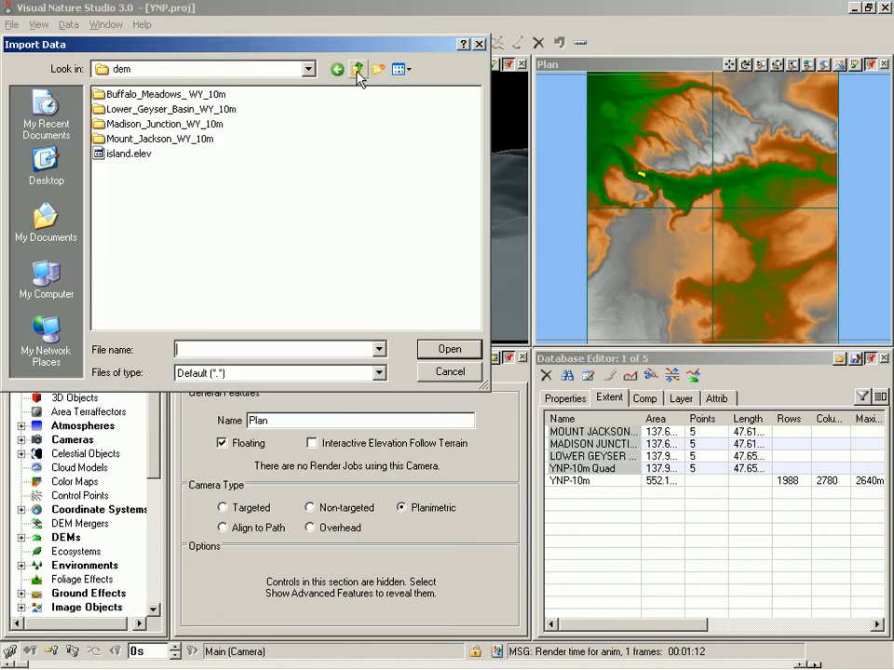
pyautogui.click(357, 69)
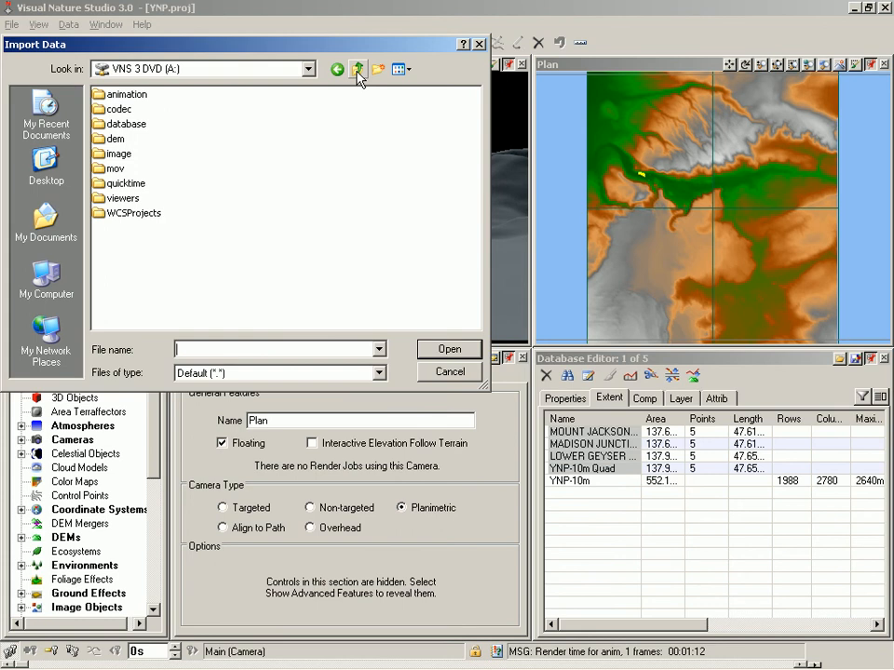
pyautogui.click(357, 70)
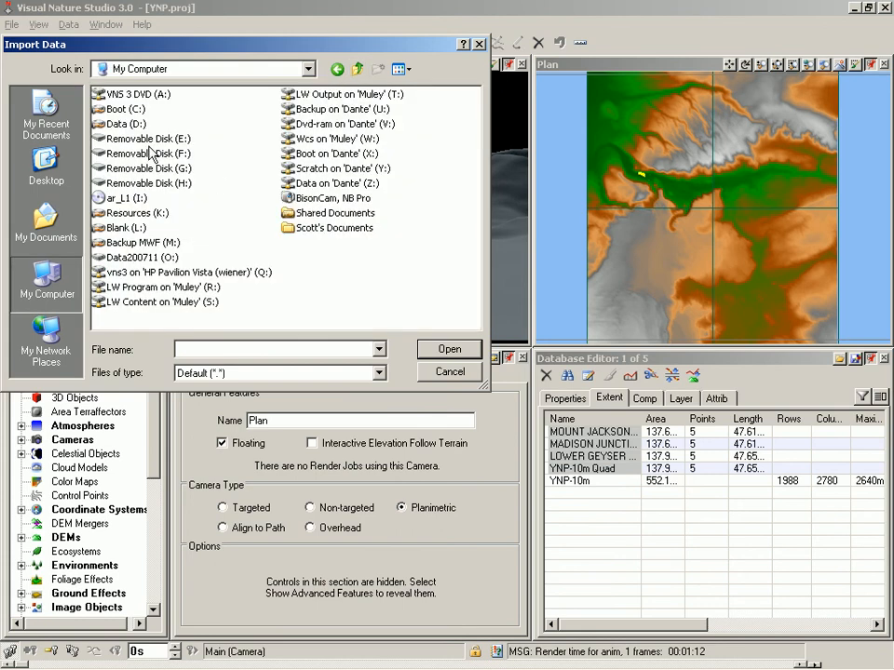
pyautogui.doubleClick(107, 109)
pyautogui.doubleClick(105, 226)
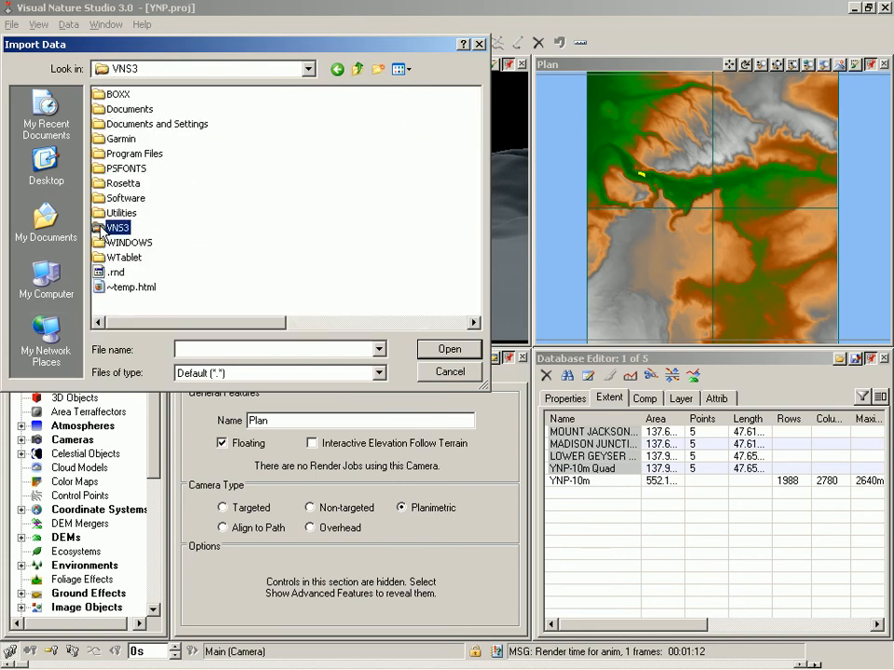
pyautogui.doubleClick(121, 227)
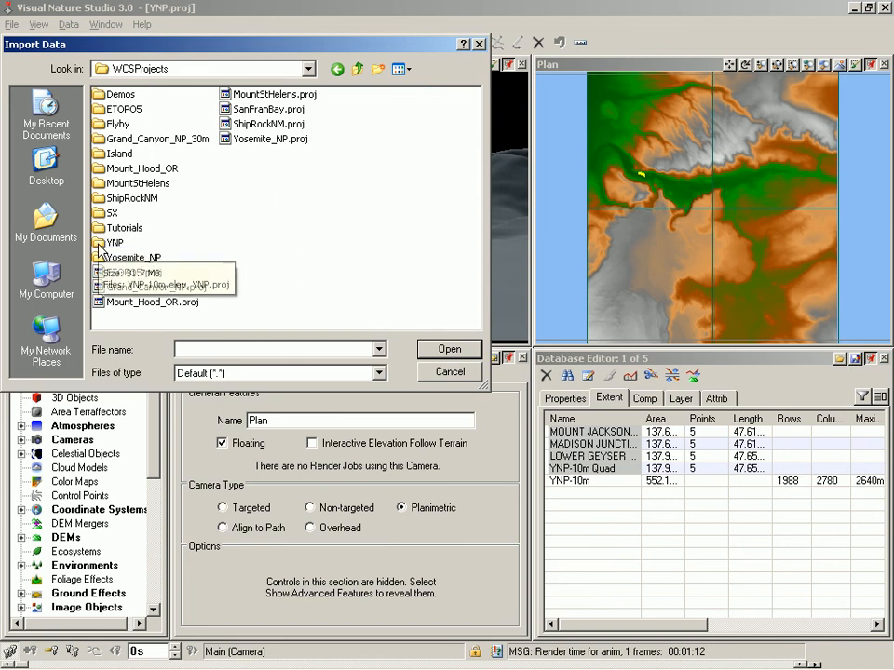
pyautogui.doubleClick(102, 244)
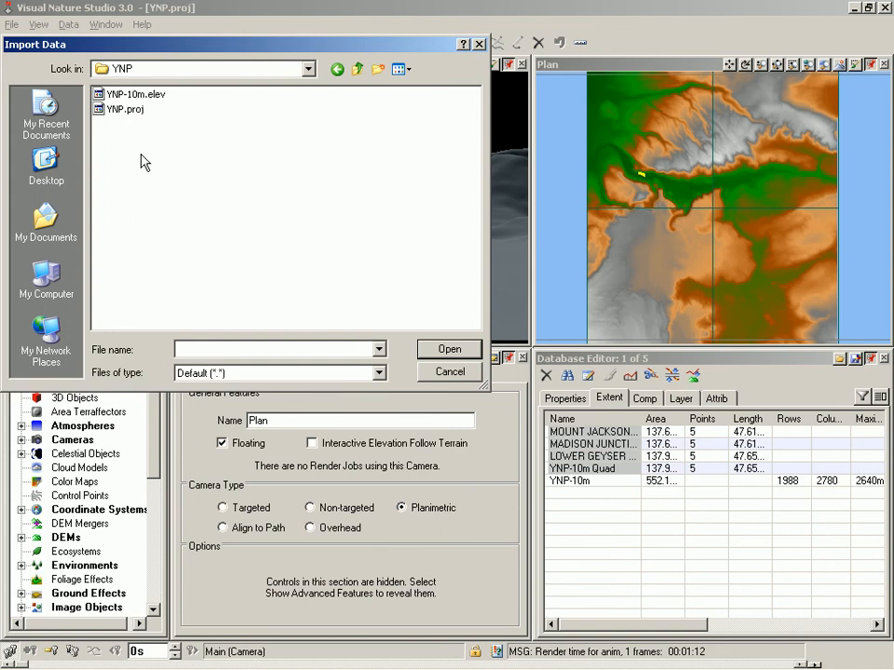
pyautogui.doubleClick(117, 96)
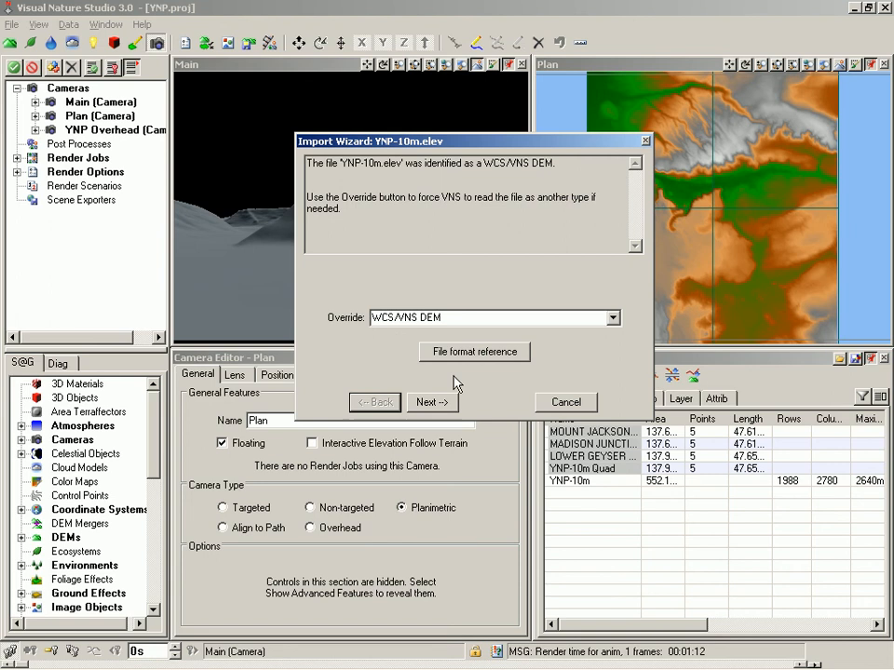
# - Accept loading the file as a DEM, VNS DEM output named YNP-10m, and the UTM 12 - NAD 27 coordinate system in meters
pyautogui.click(433, 407)
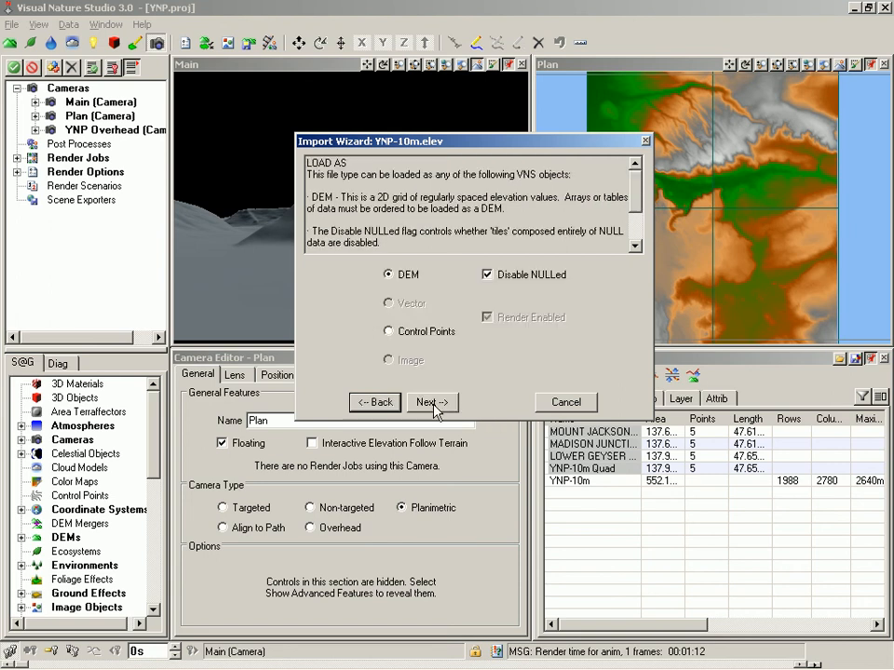
pyautogui.click(432, 402)
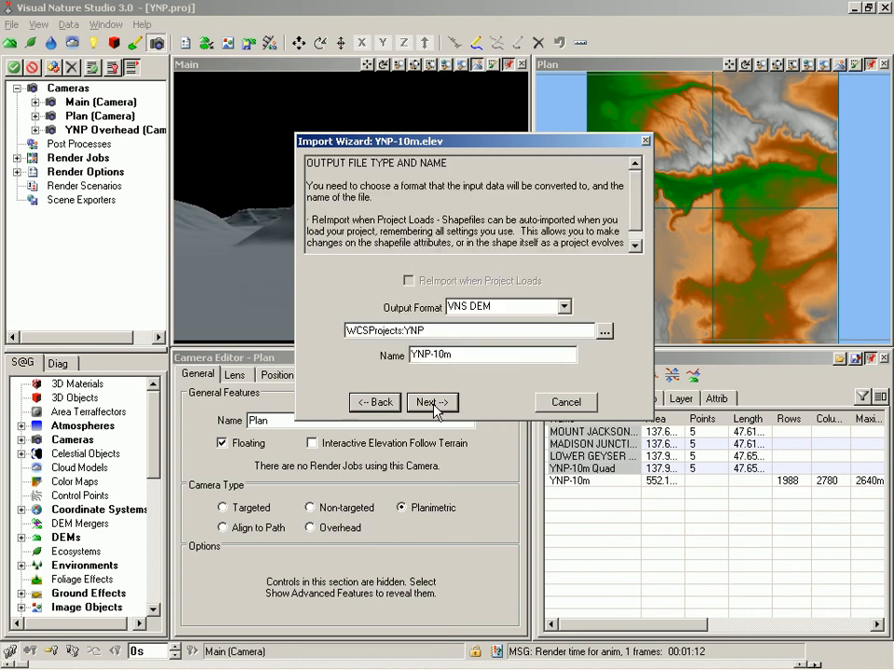
pyautogui.click(433, 404)
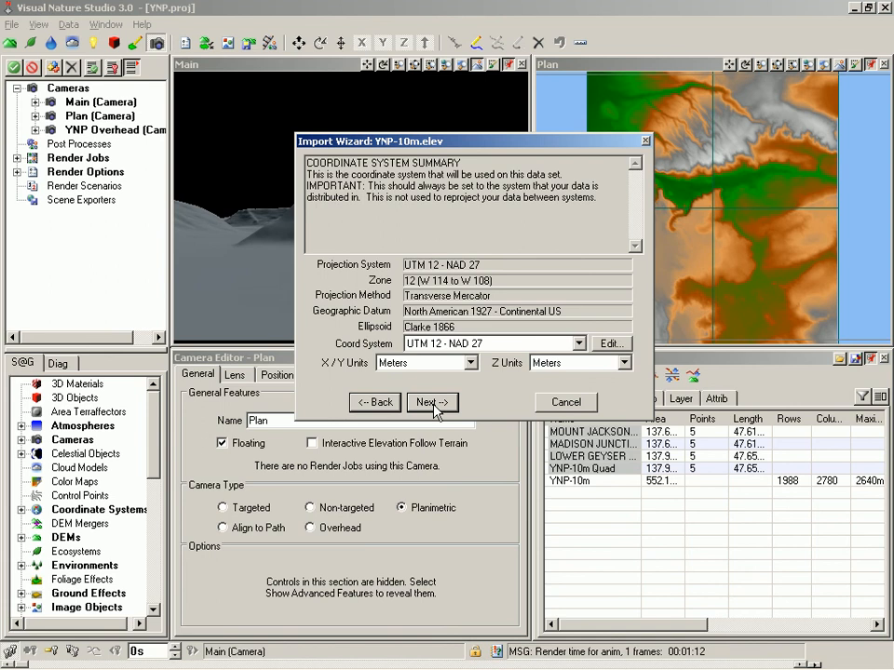
pyautogui.click(434, 404)
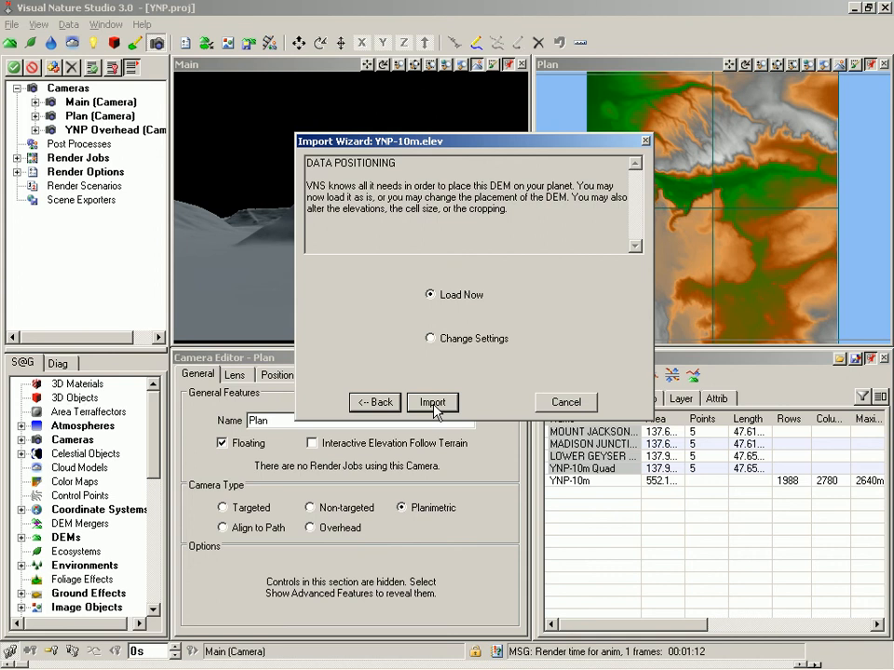
# - Choose to change the import settings, import the DEM as 7 row-wise by 10 column-wise tiles, and decline the new default coordinate system
pyautogui.click(463, 343)
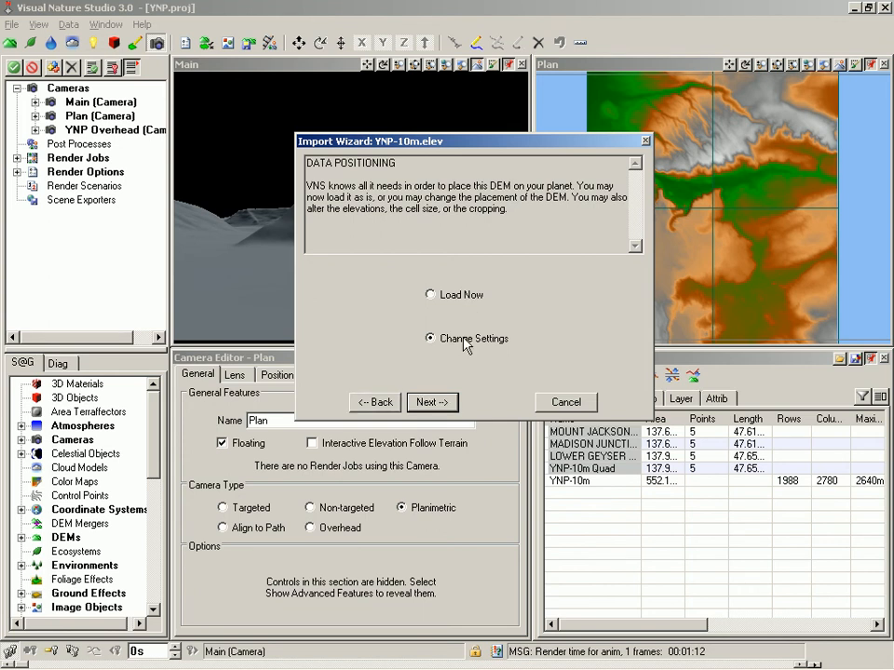
pyautogui.click(442, 407)
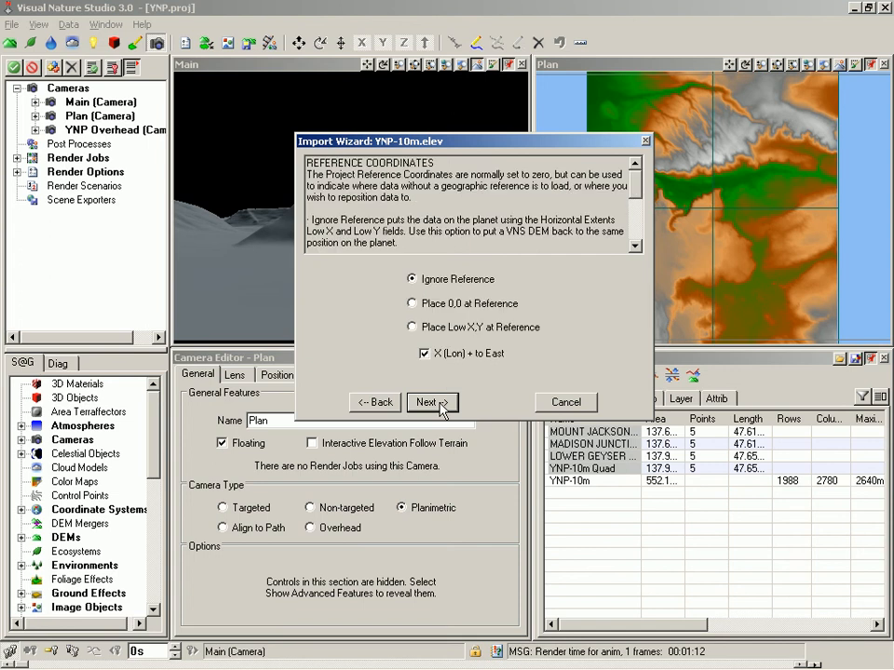
pyautogui.click(442, 408)
pyautogui.click(442, 408)
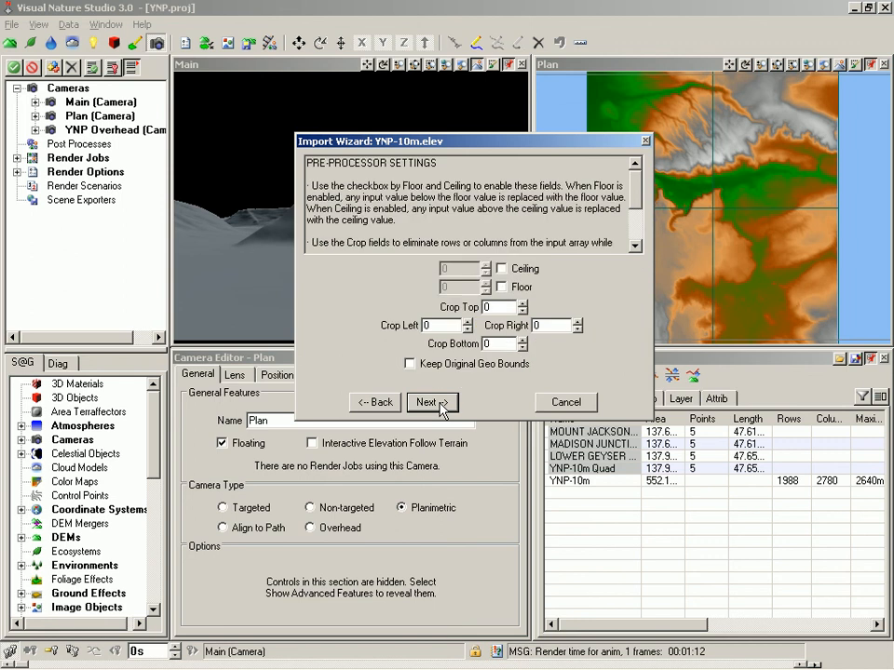
pyautogui.click(443, 408)
pyautogui.click(442, 408)
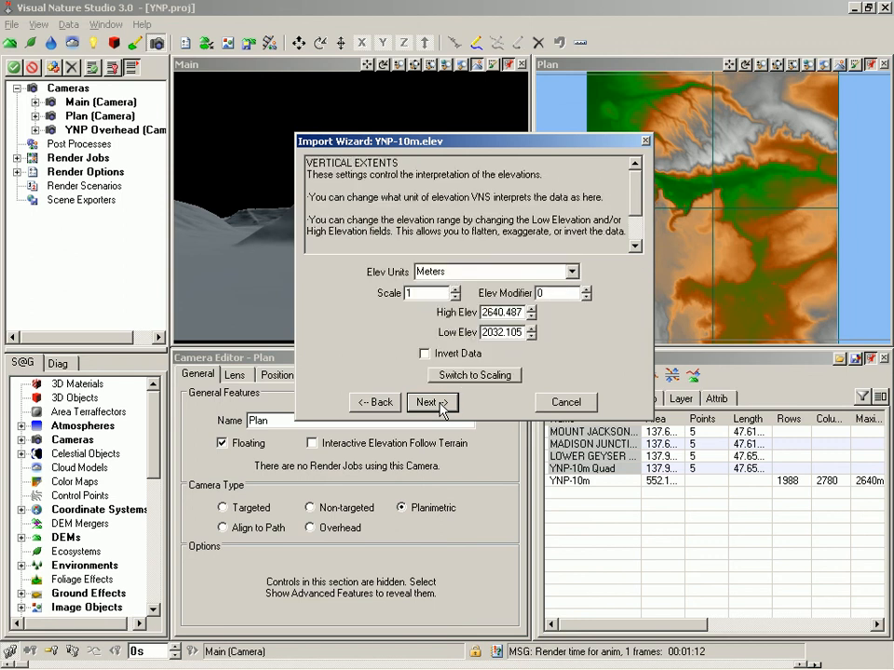
pyautogui.click(442, 408)
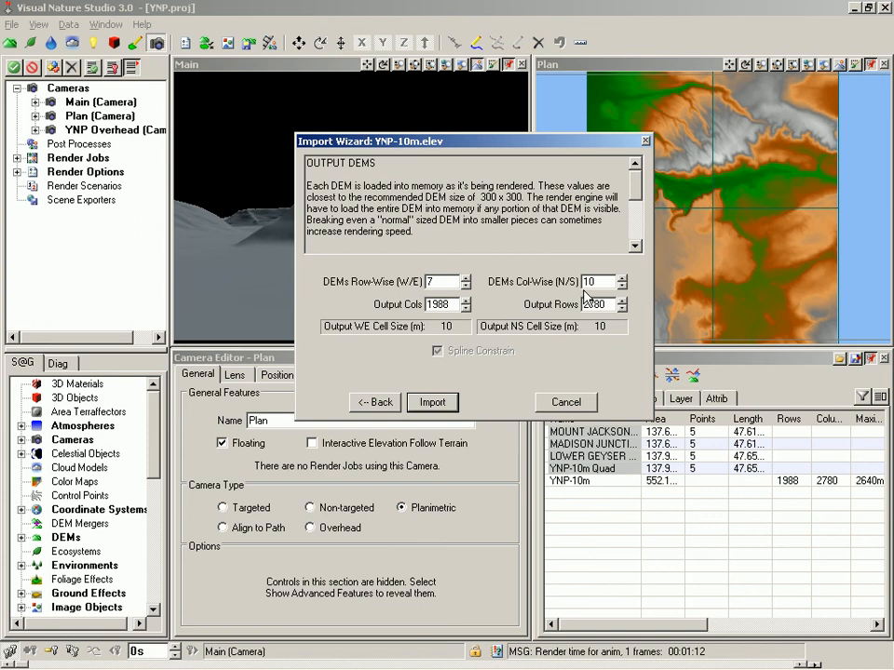
pyautogui.click(441, 405)
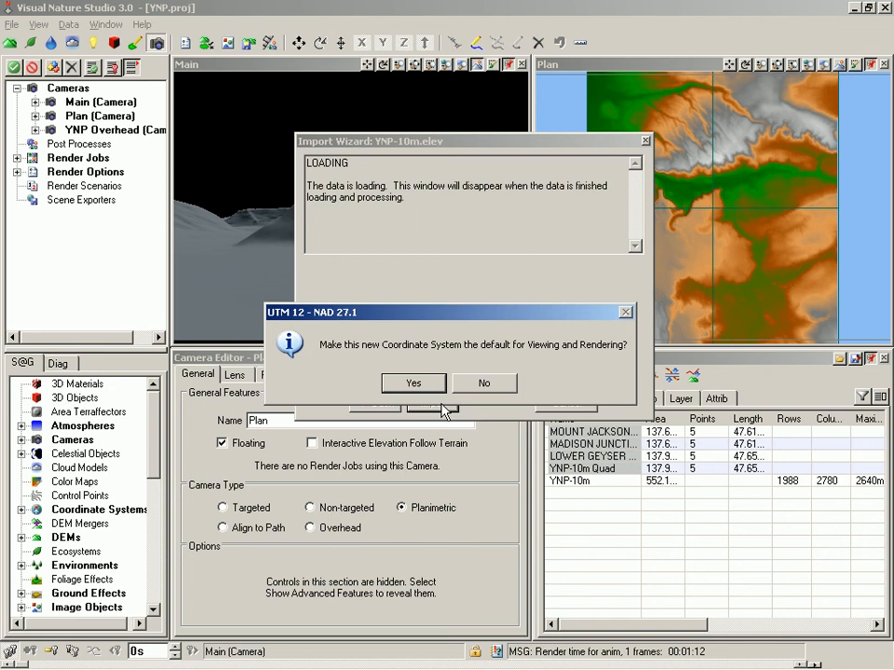
pyautogui.click(484, 384)
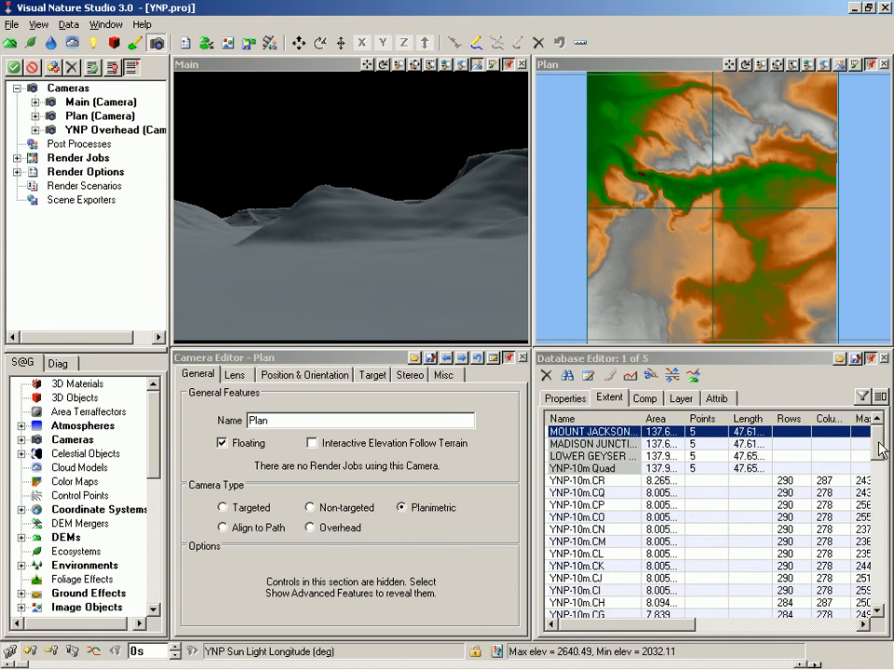
# - Remove the original untiled YNP-10m DEM from the database without deleting its elevation file from disk
pyautogui.moveTo(878, 449); pyautogui.dragTo(878, 606)
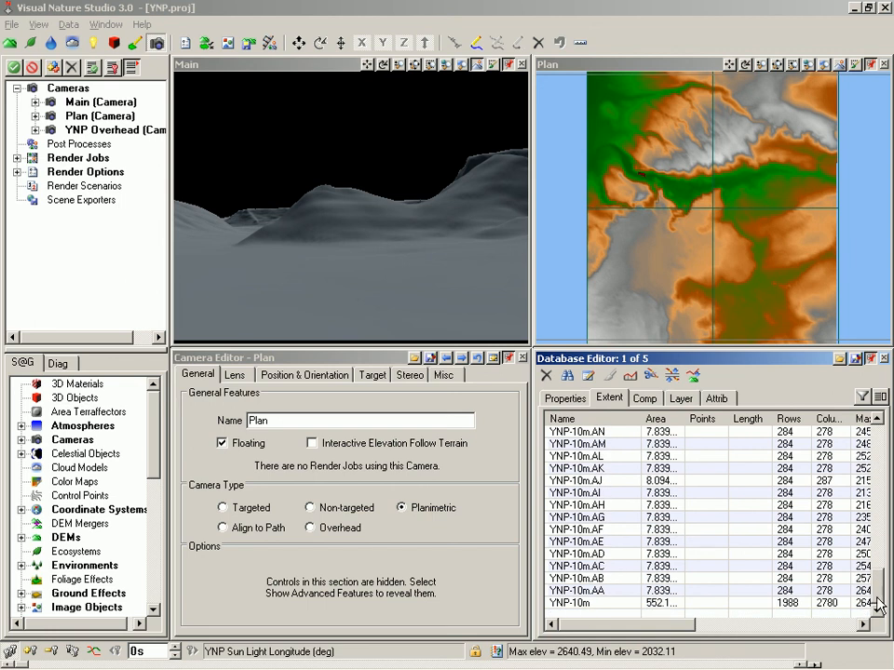
pyautogui.click(574, 606)
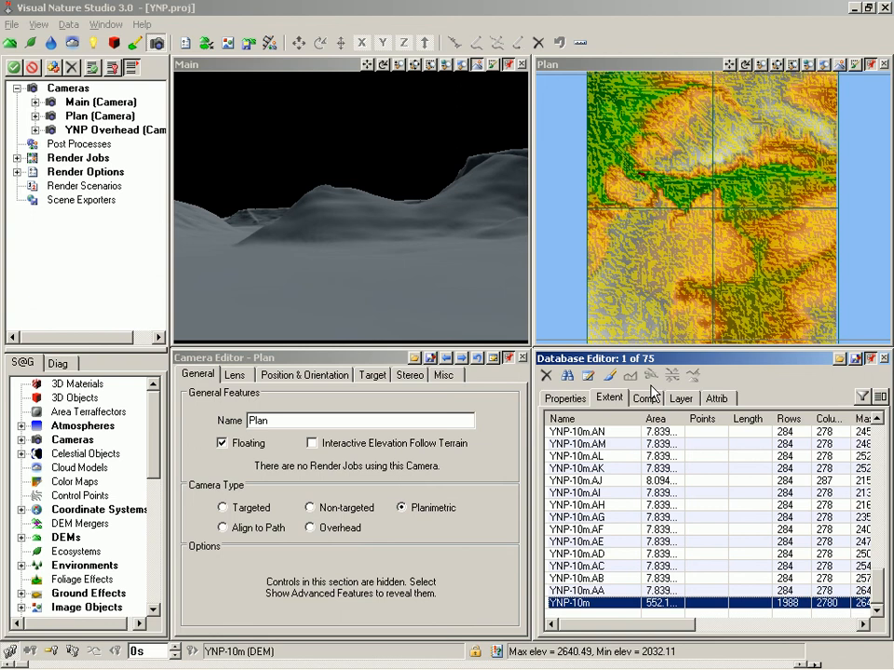
pyautogui.click(545, 378)
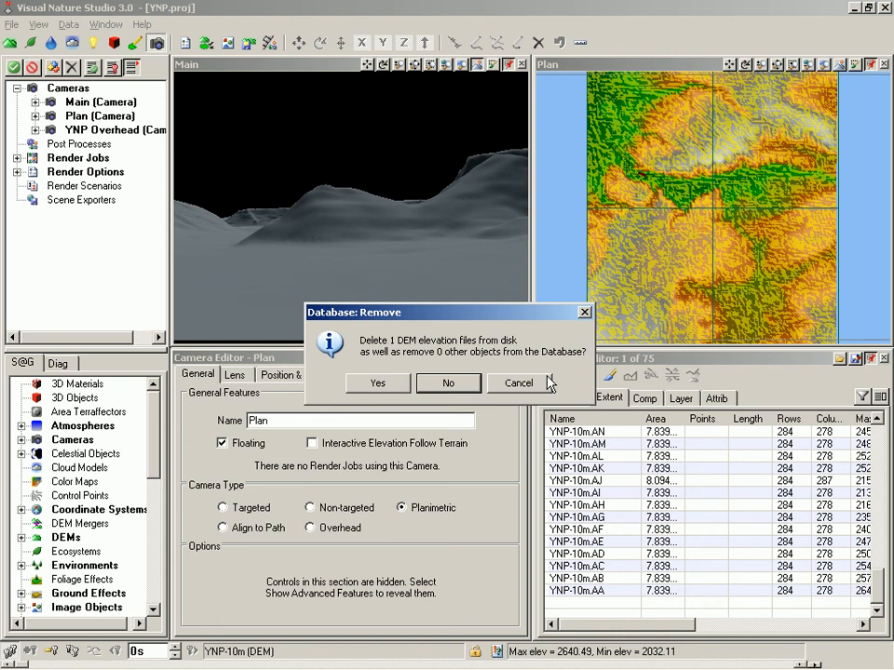
pyautogui.click(449, 384)
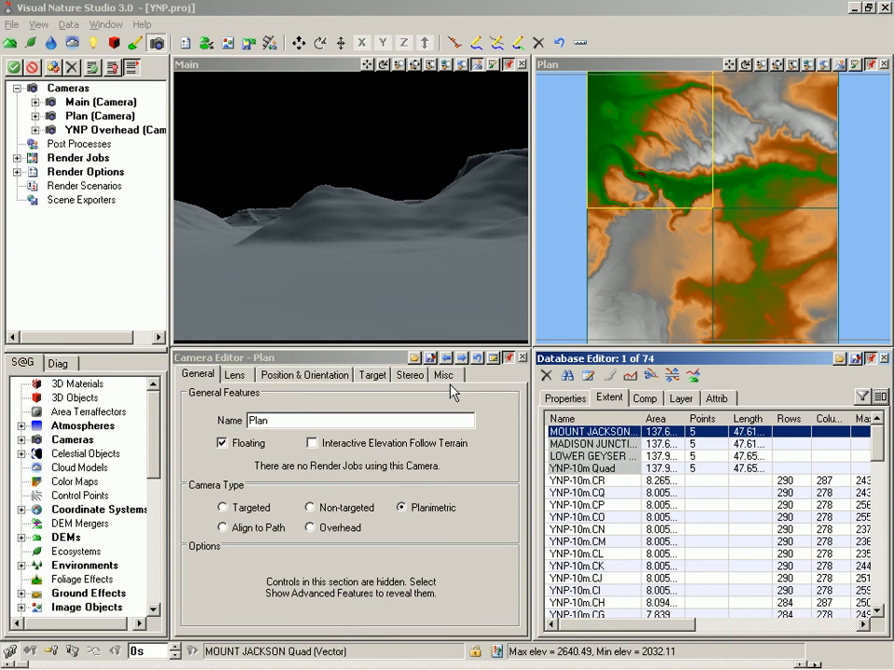
# - Save the project and render a preview of the Main view with the tiled DEMs
pyautogui.click(287, 71)
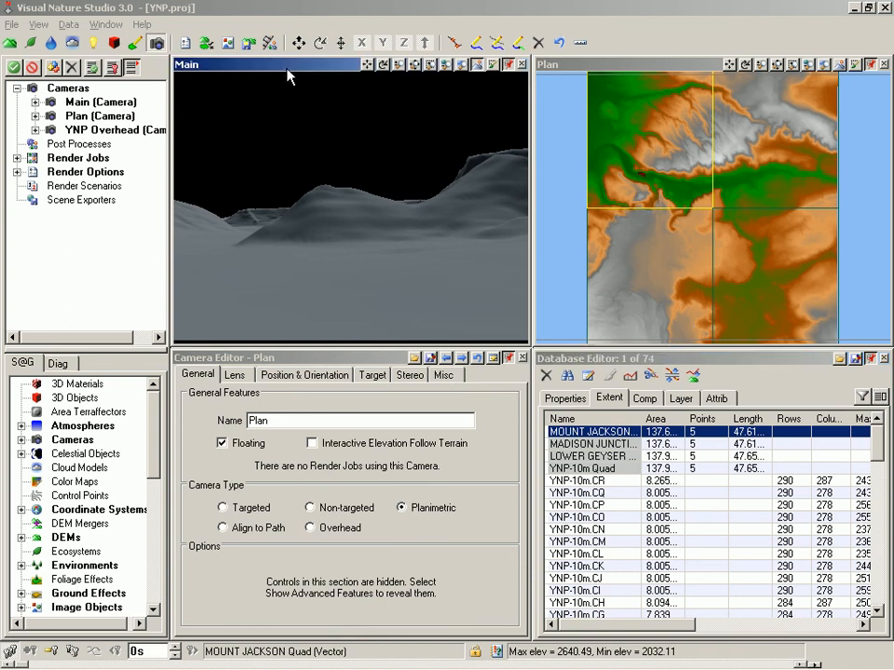
pyautogui.hotkey('ctrl', 's')
pyautogui.press('F9')
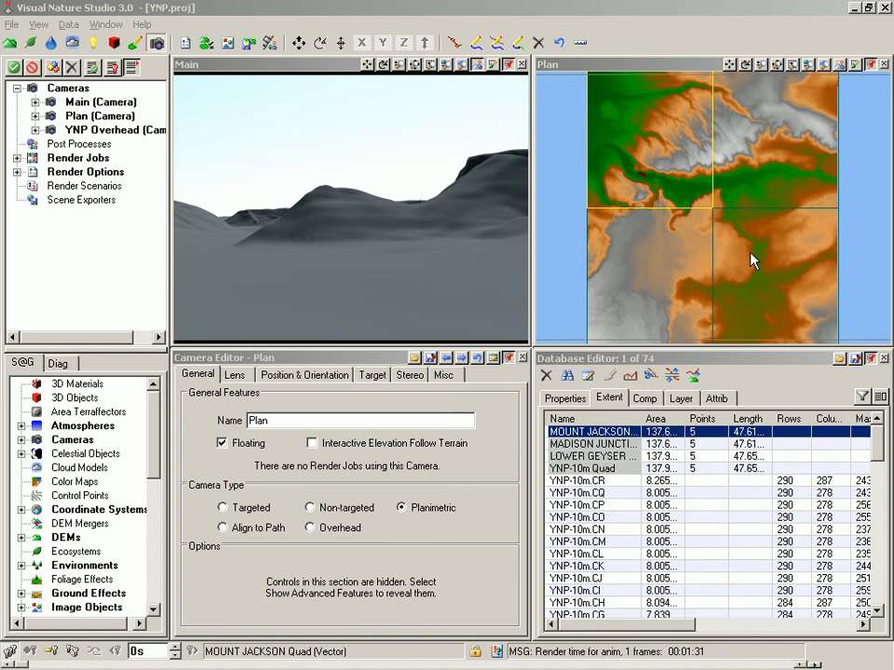
# - Add all DEM tiles from YNP-10m.CR to YNP-10m.AA to a new layer named DEM 10m, and select the tiles through that layer
pyautogui.click(602, 481)
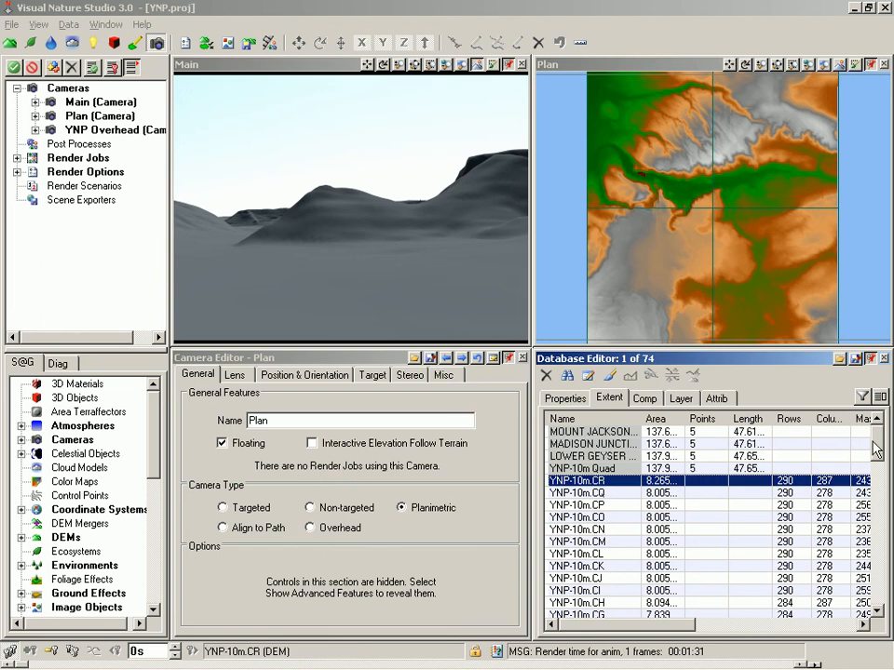
pyautogui.moveTo(876, 449); pyautogui.dragTo(864, 602)
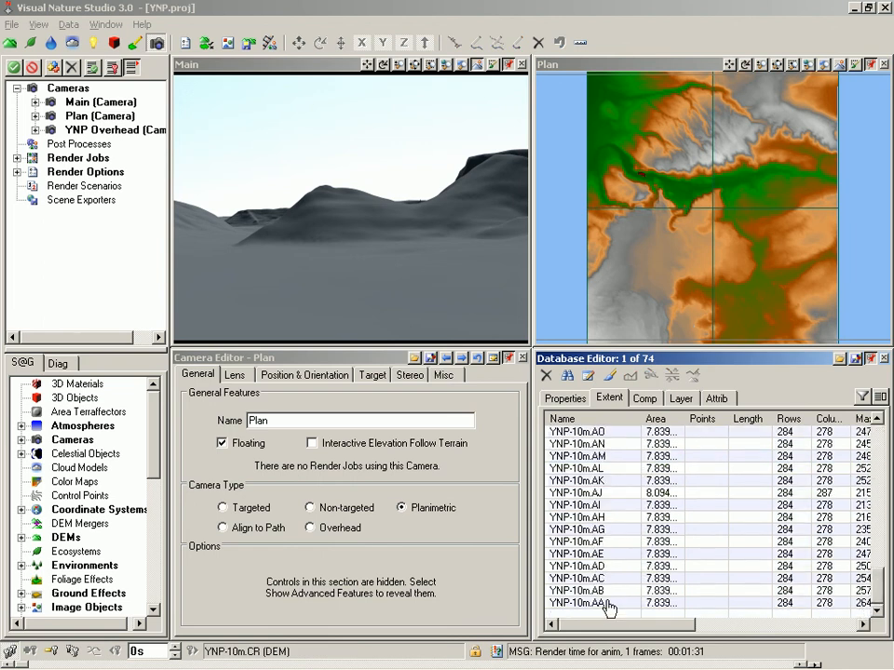
pyautogui.keyDown('shift'); pyautogui.click(596, 604); pyautogui.keyUp('shift')
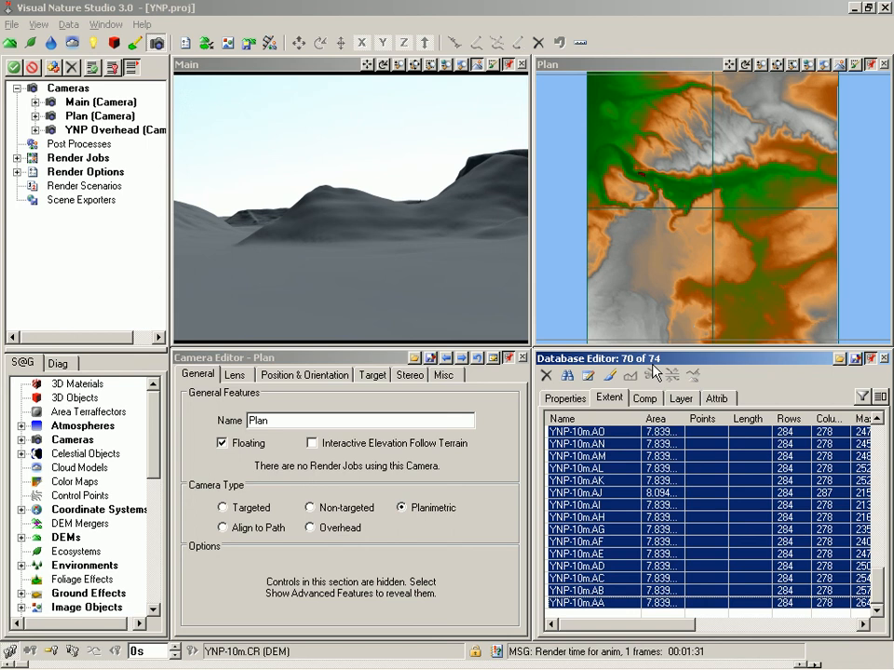
pyautogui.click(684, 400)
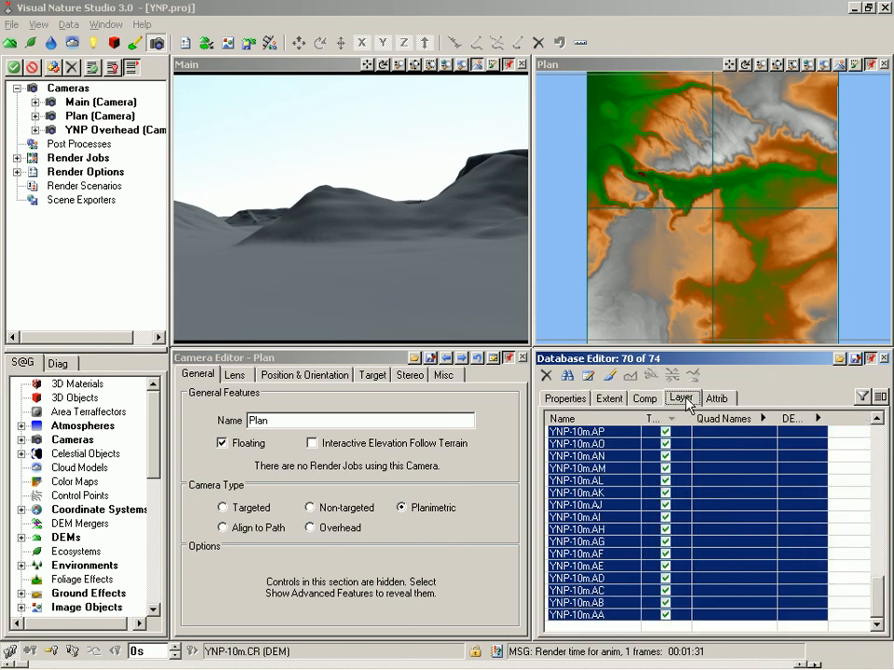
pyautogui.click(880, 398)
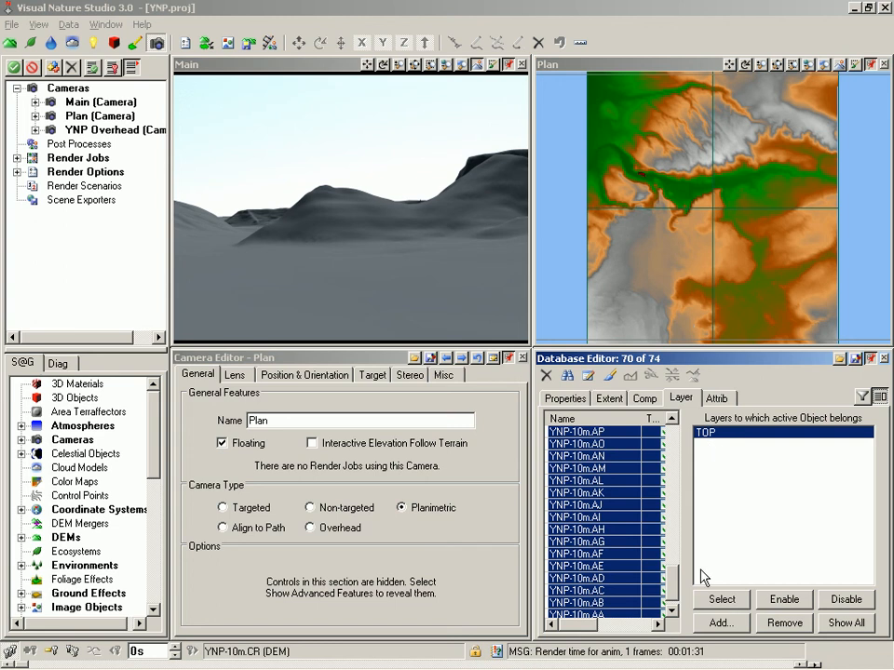
pyautogui.click(719, 623)
pyautogui.write('D')
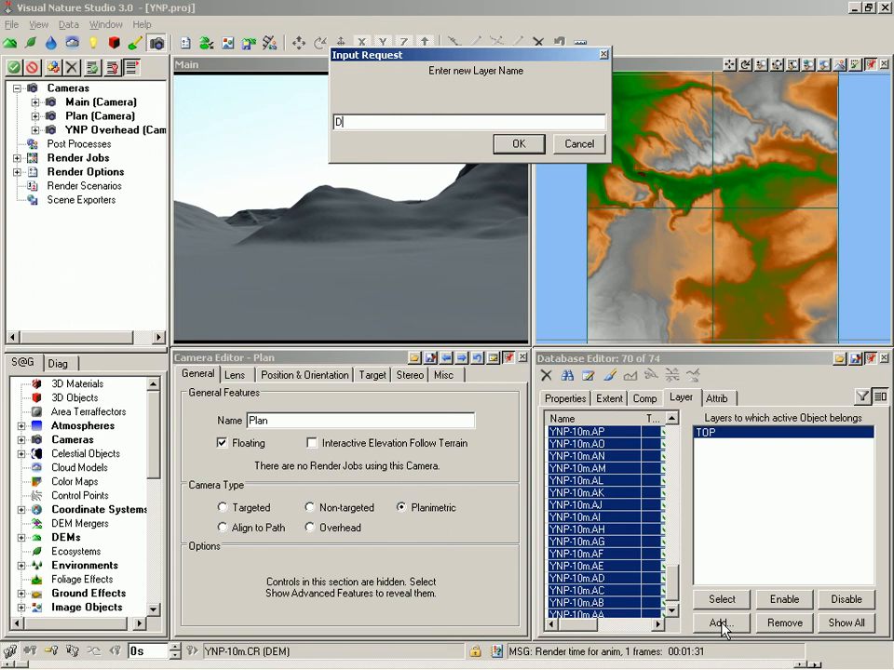
pyautogui.write('EM 10m')
pyautogui.press('Return')
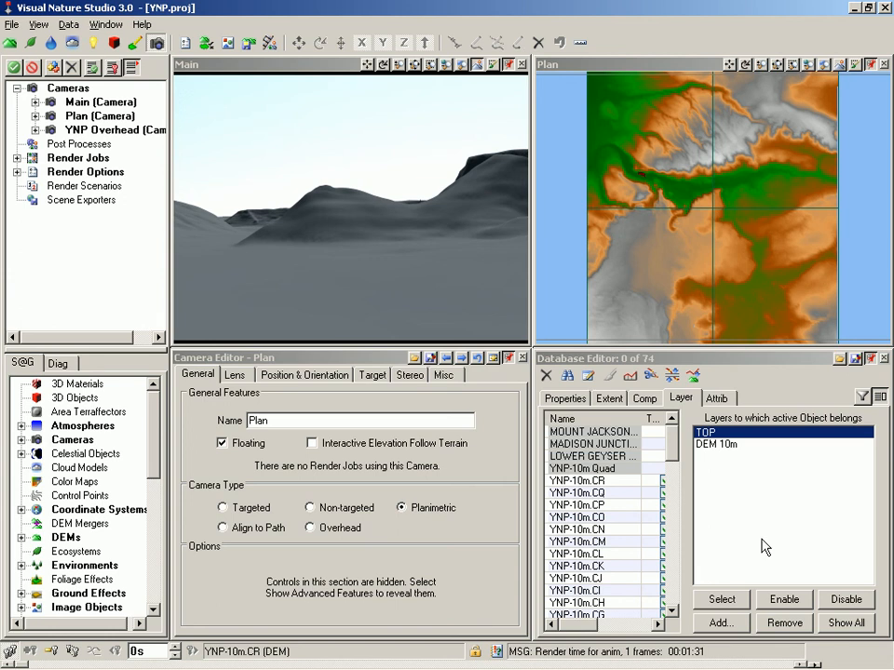
pyautogui.click(721, 446)
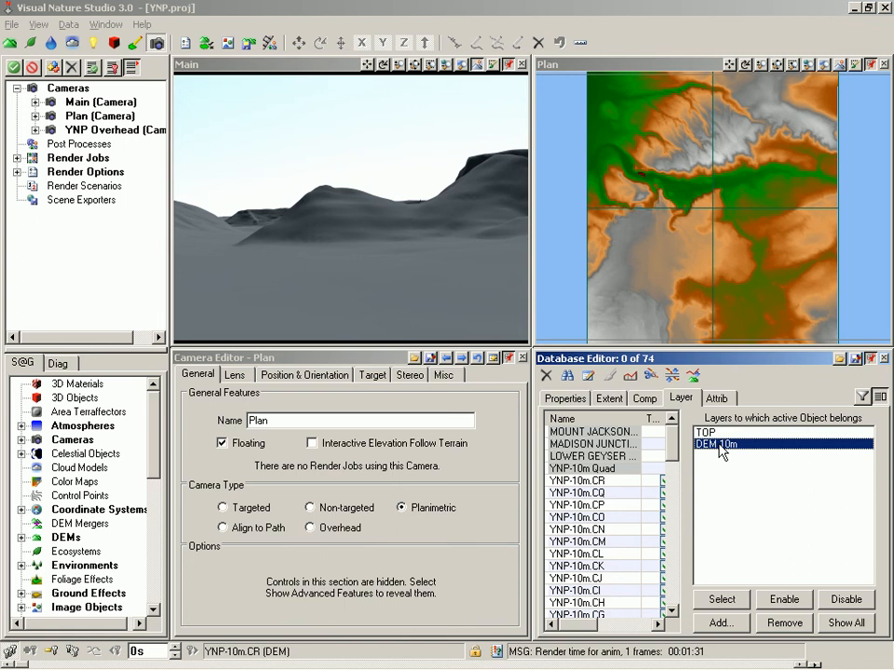
pyautogui.click(733, 607)
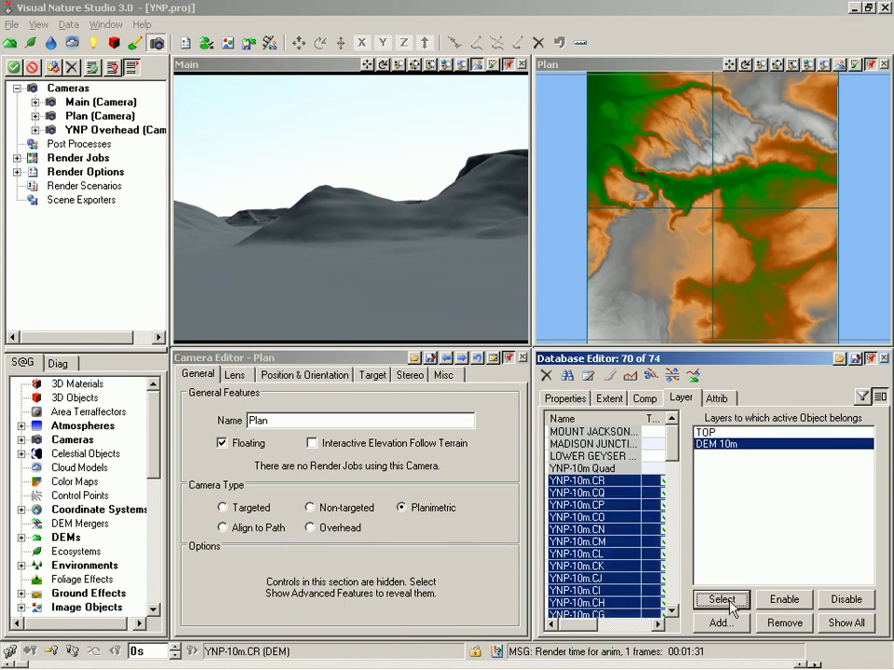